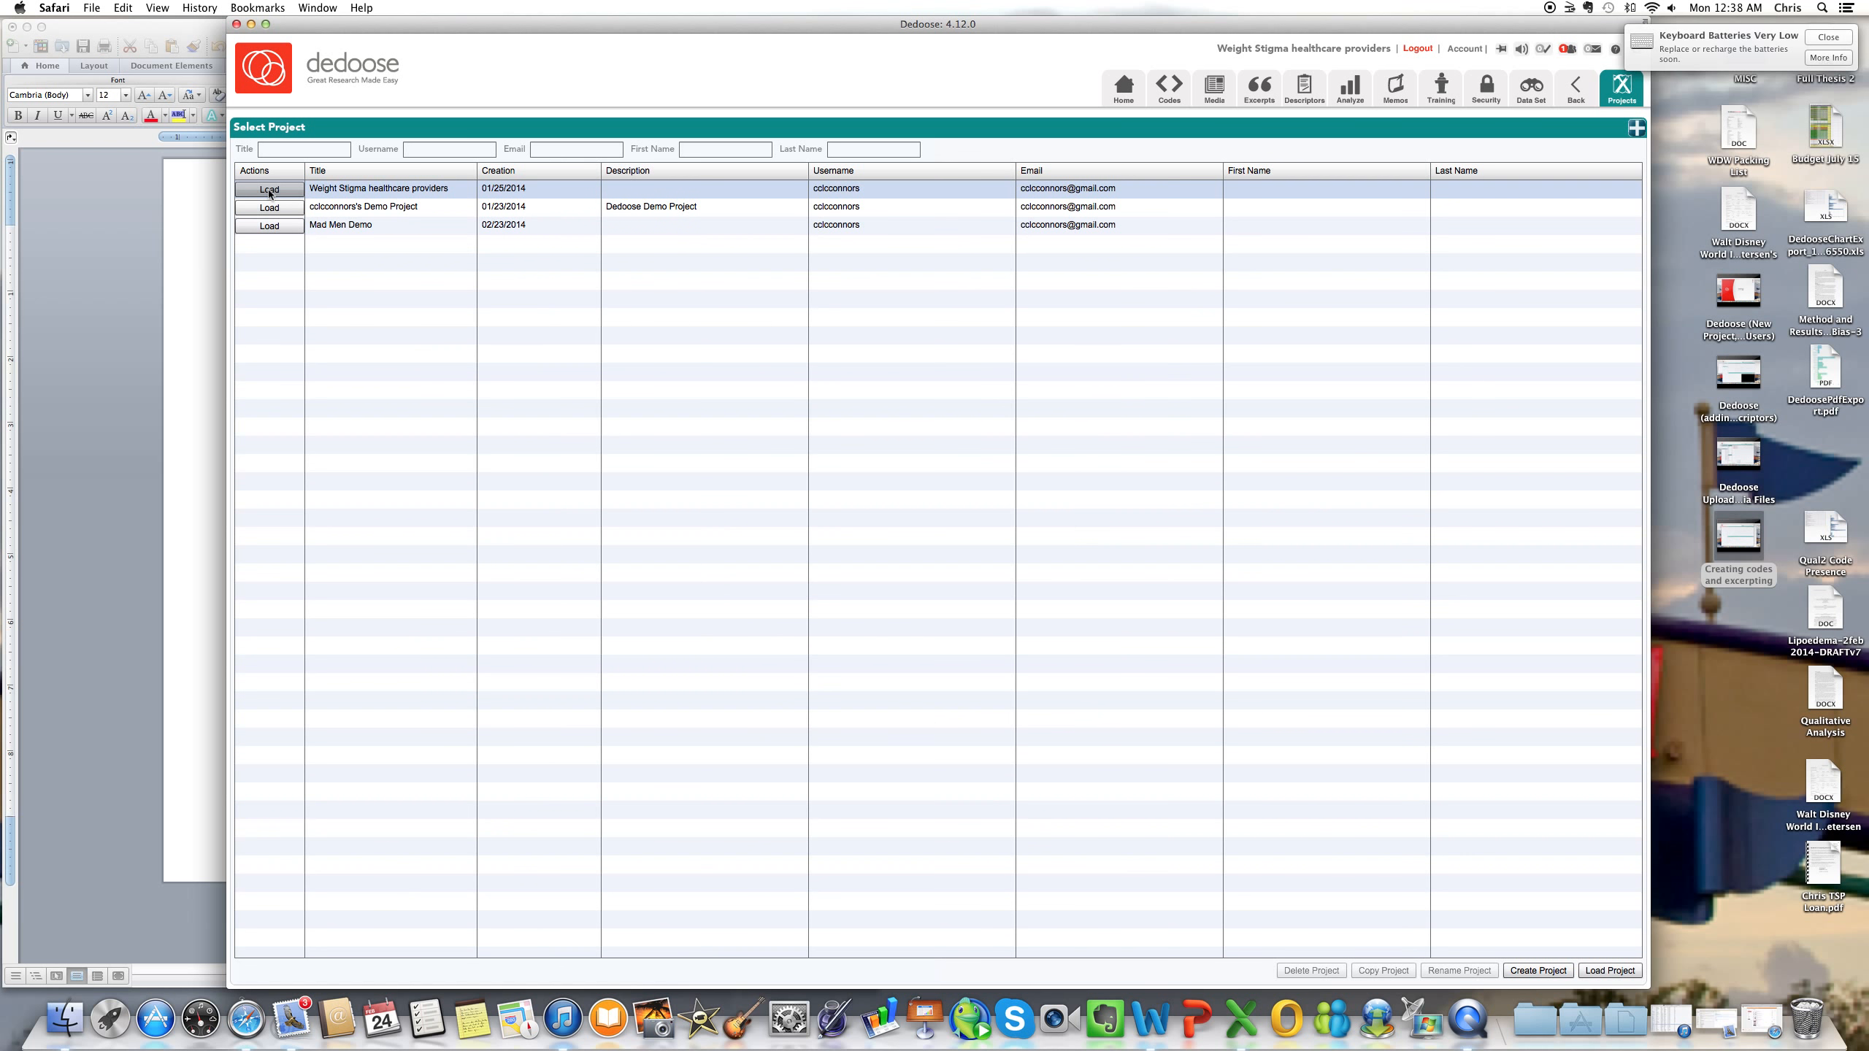
Open the Training Center of the Weight Stigma healthcare providers project.
left_click(269, 190)
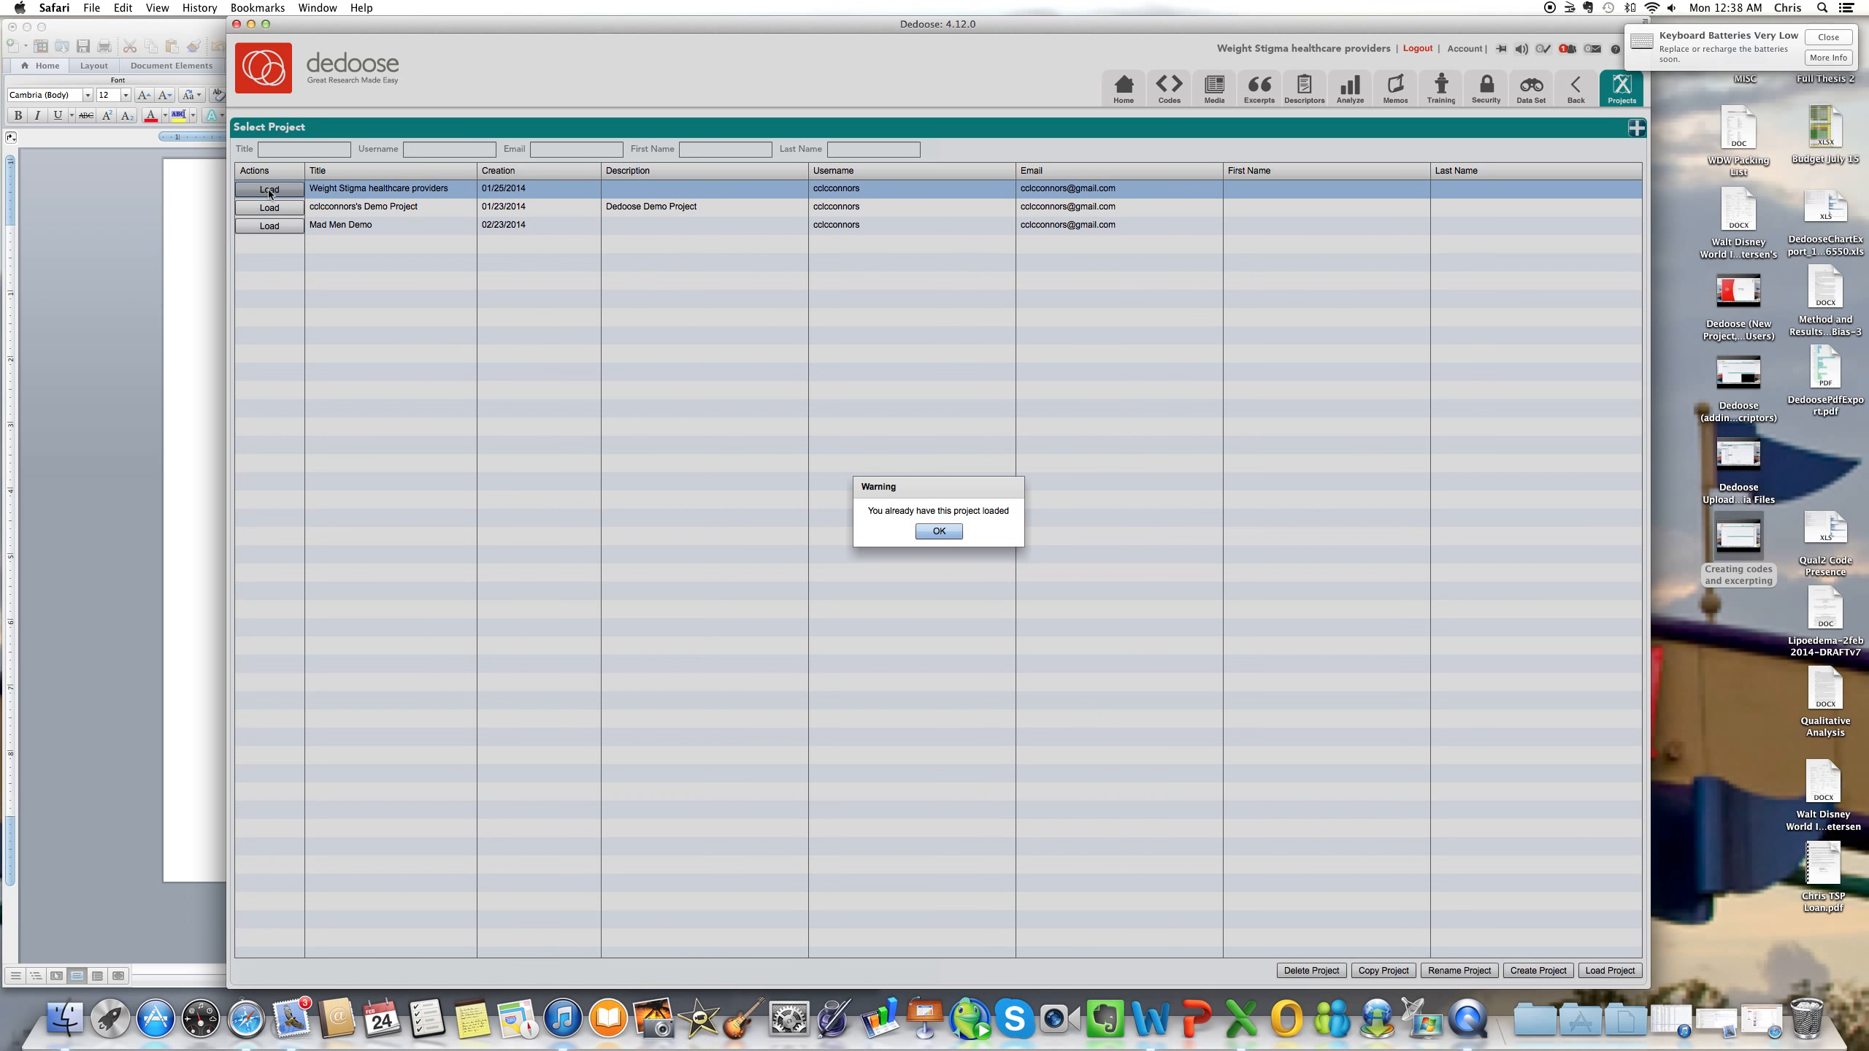
left_click(939, 530)
left_click(1123, 87)
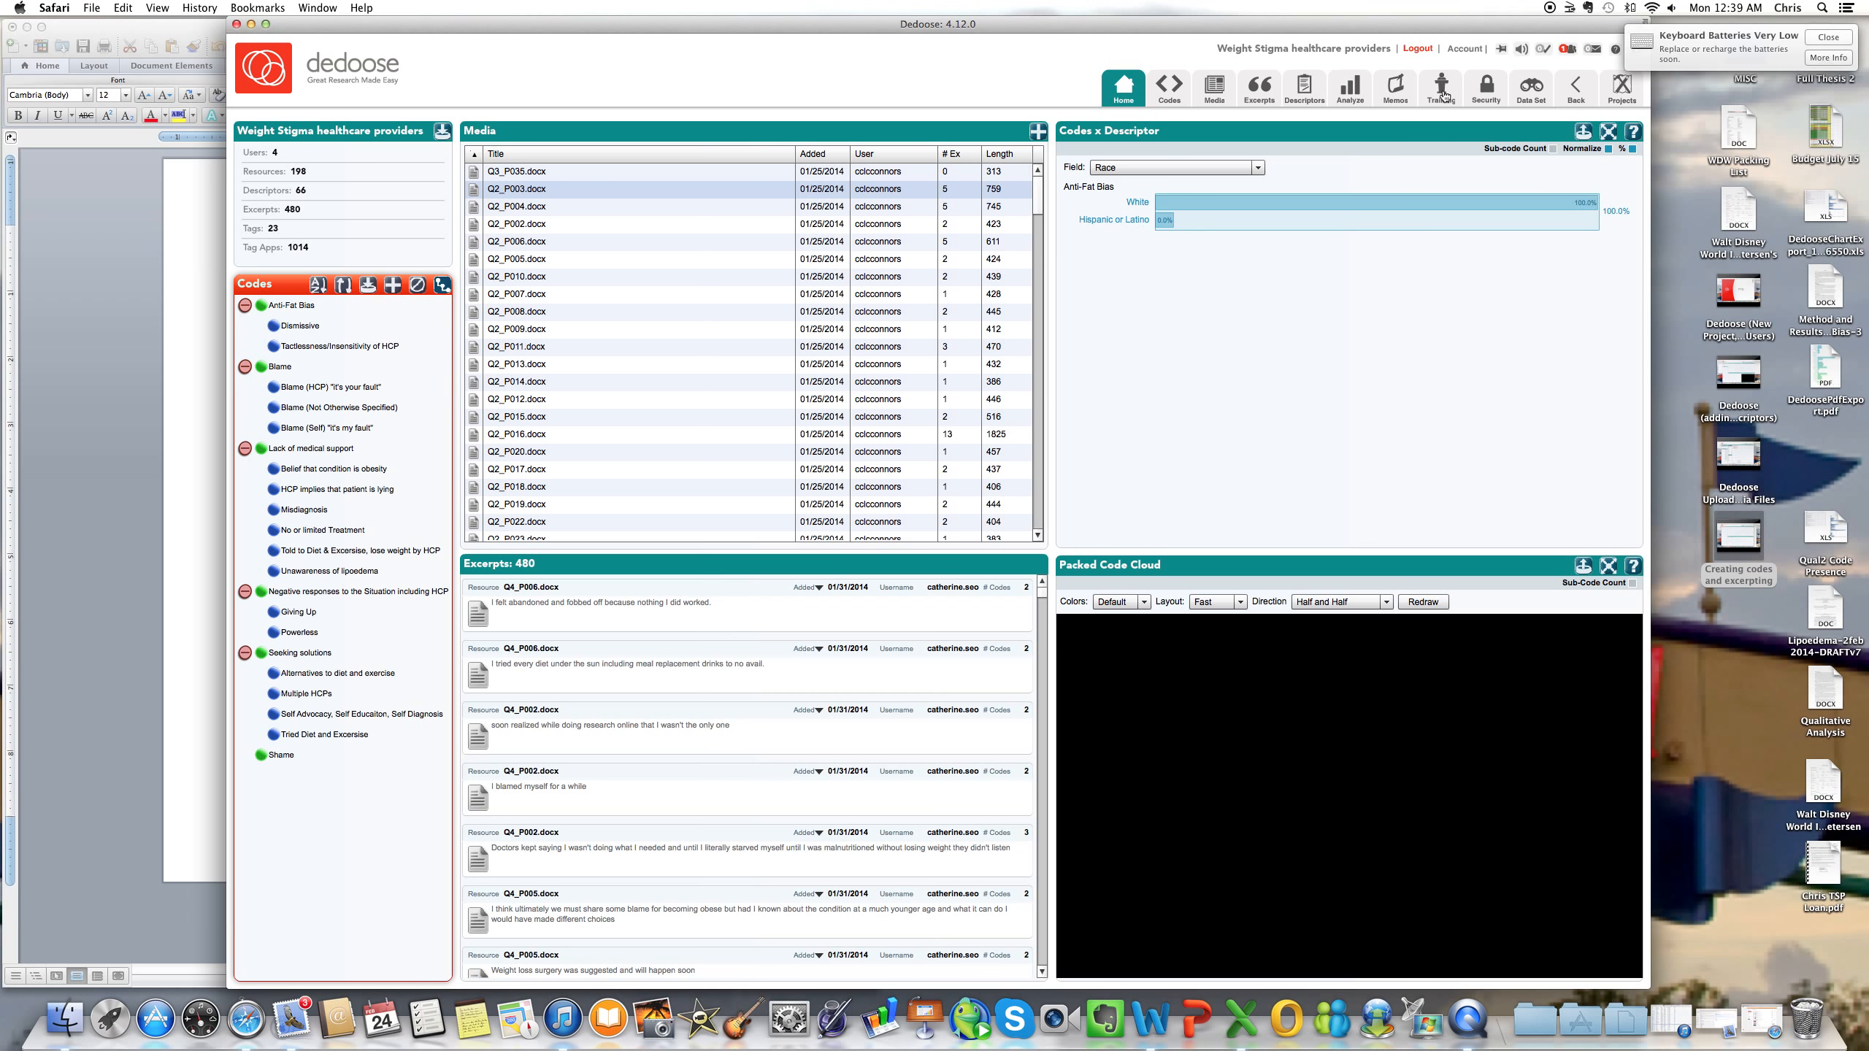
left_click(1440, 92)
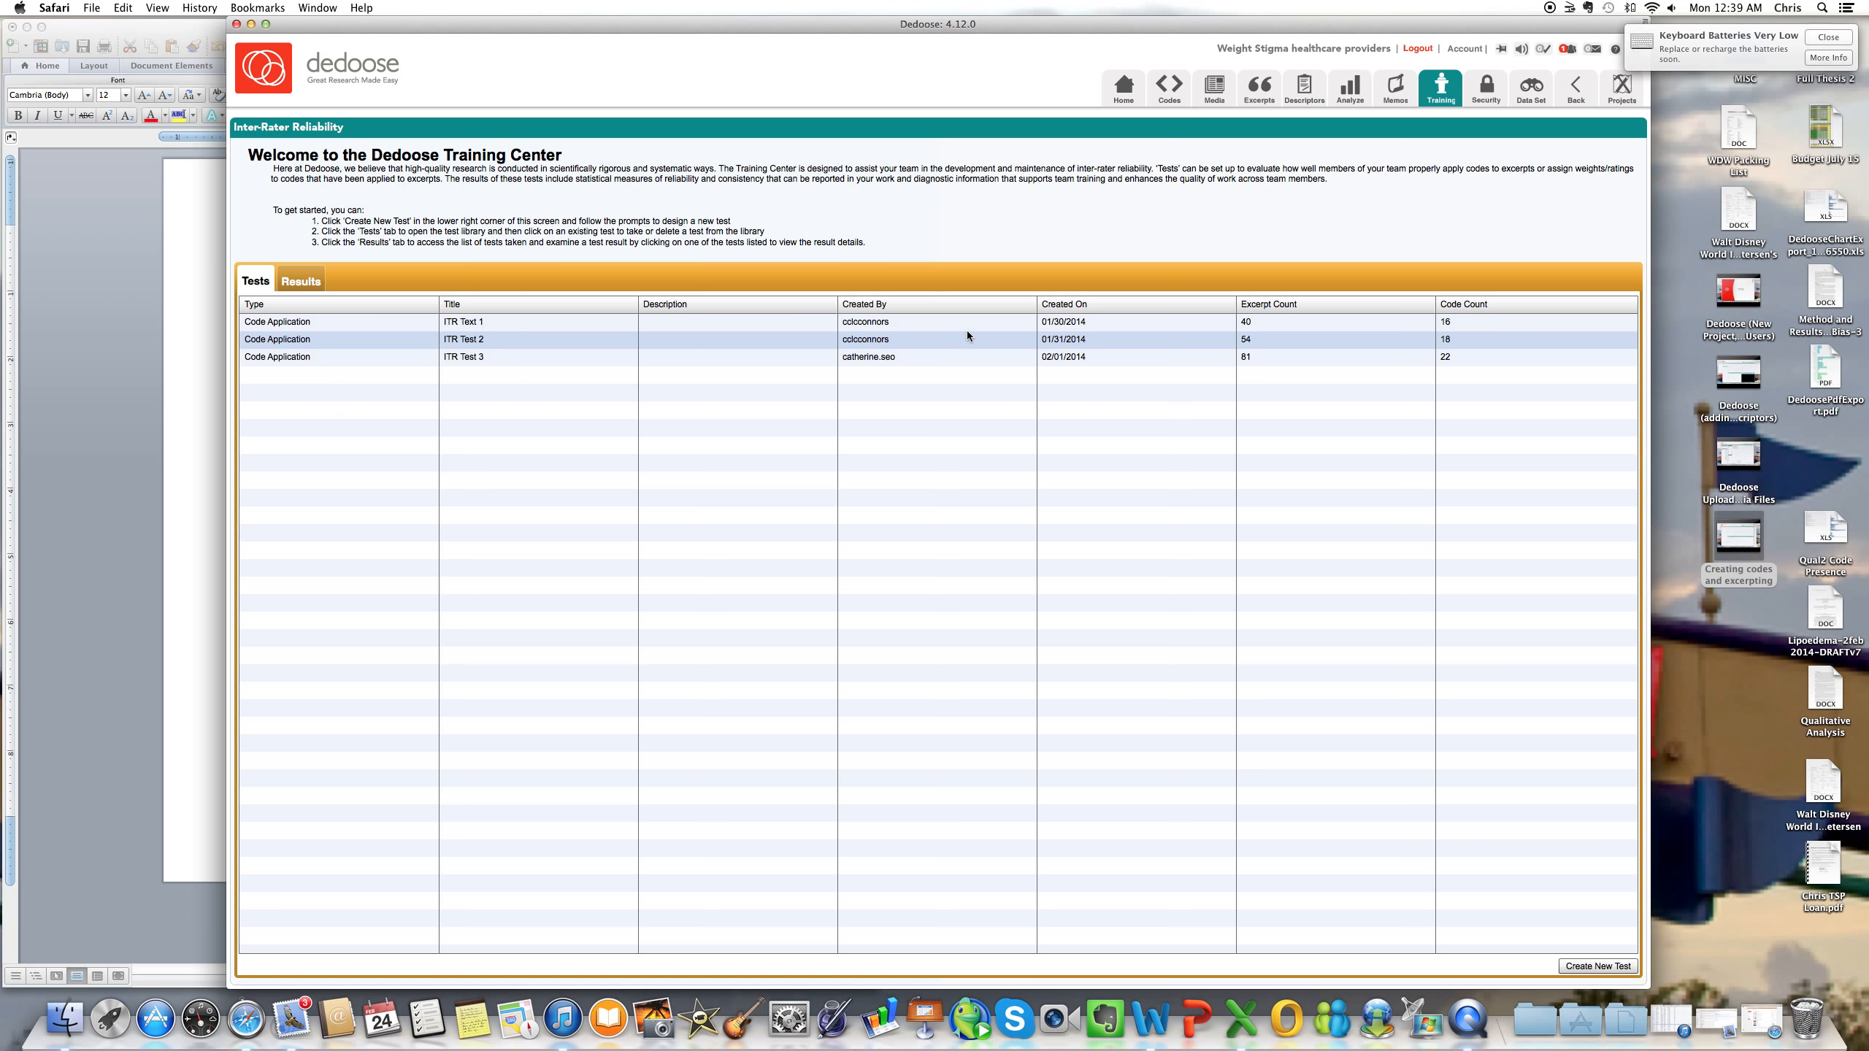
Review the details and overall scores of the training tests ITR Text 1, ITR Test 2 and ITR Test 3.
left_click(866, 326)
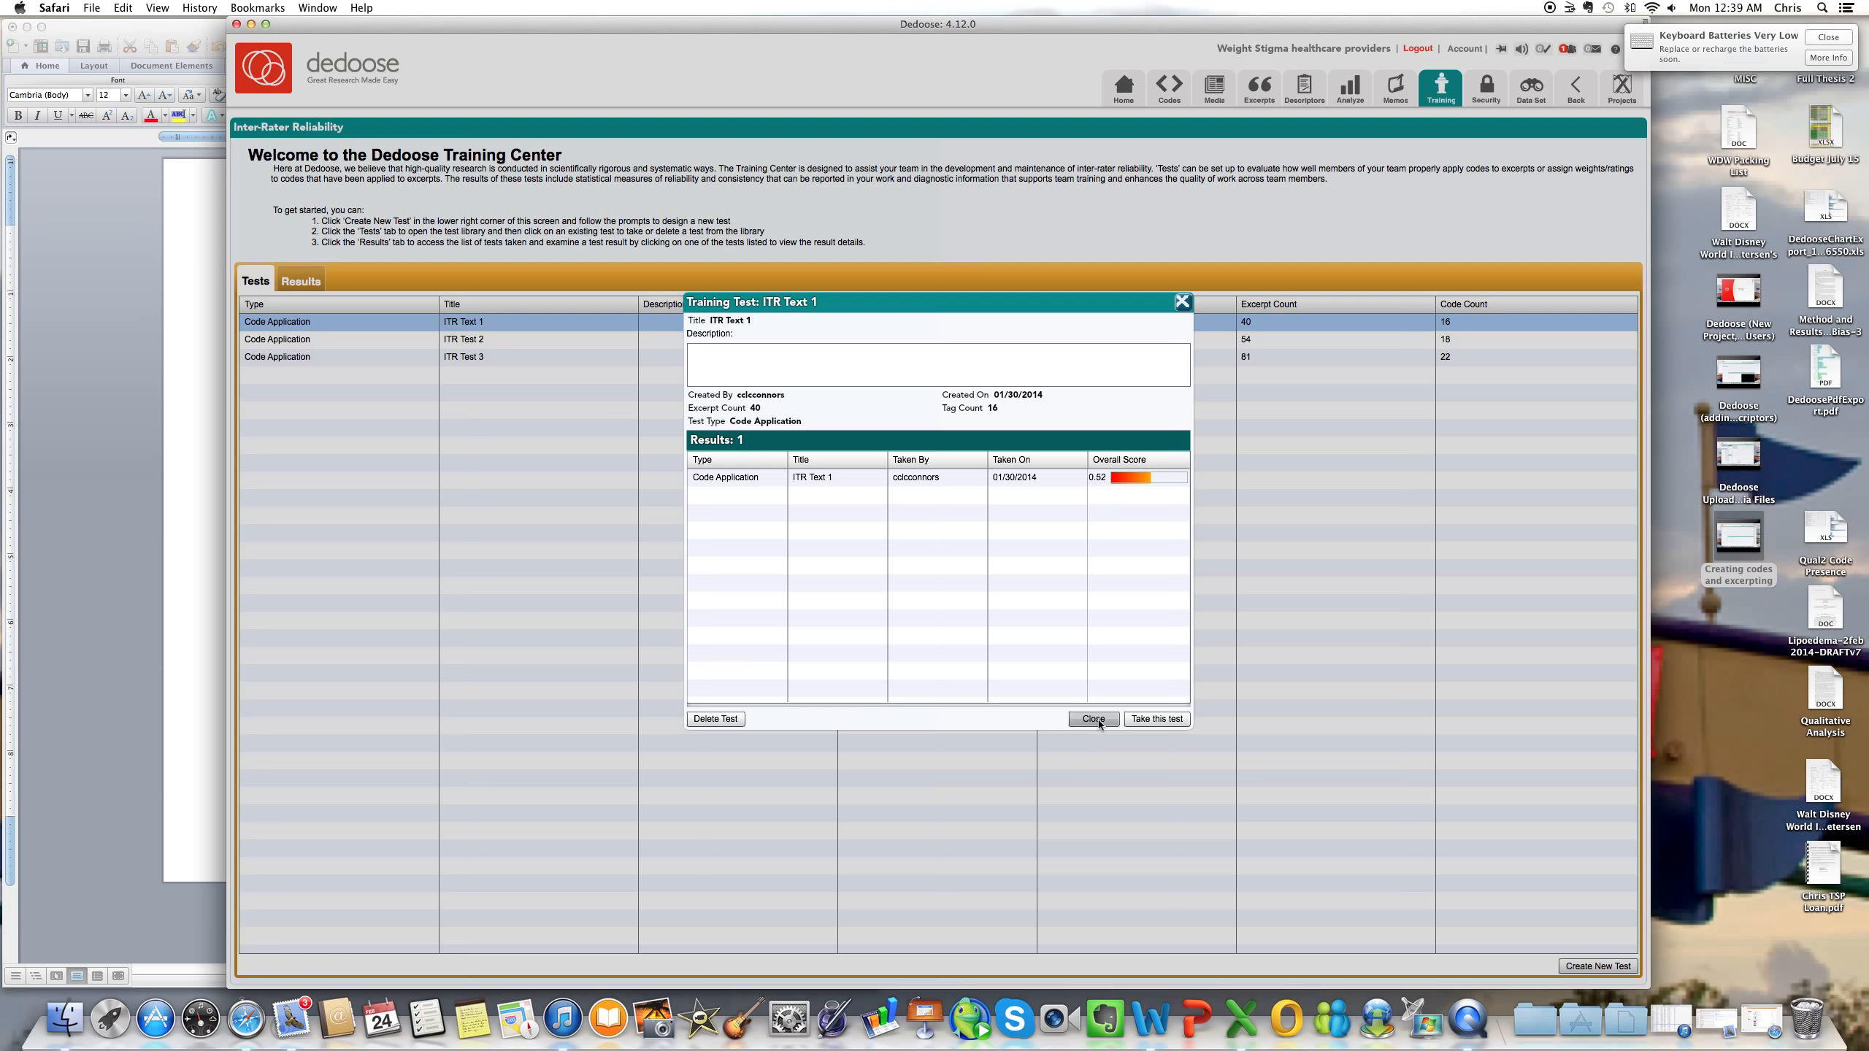
left_click(1094, 722)
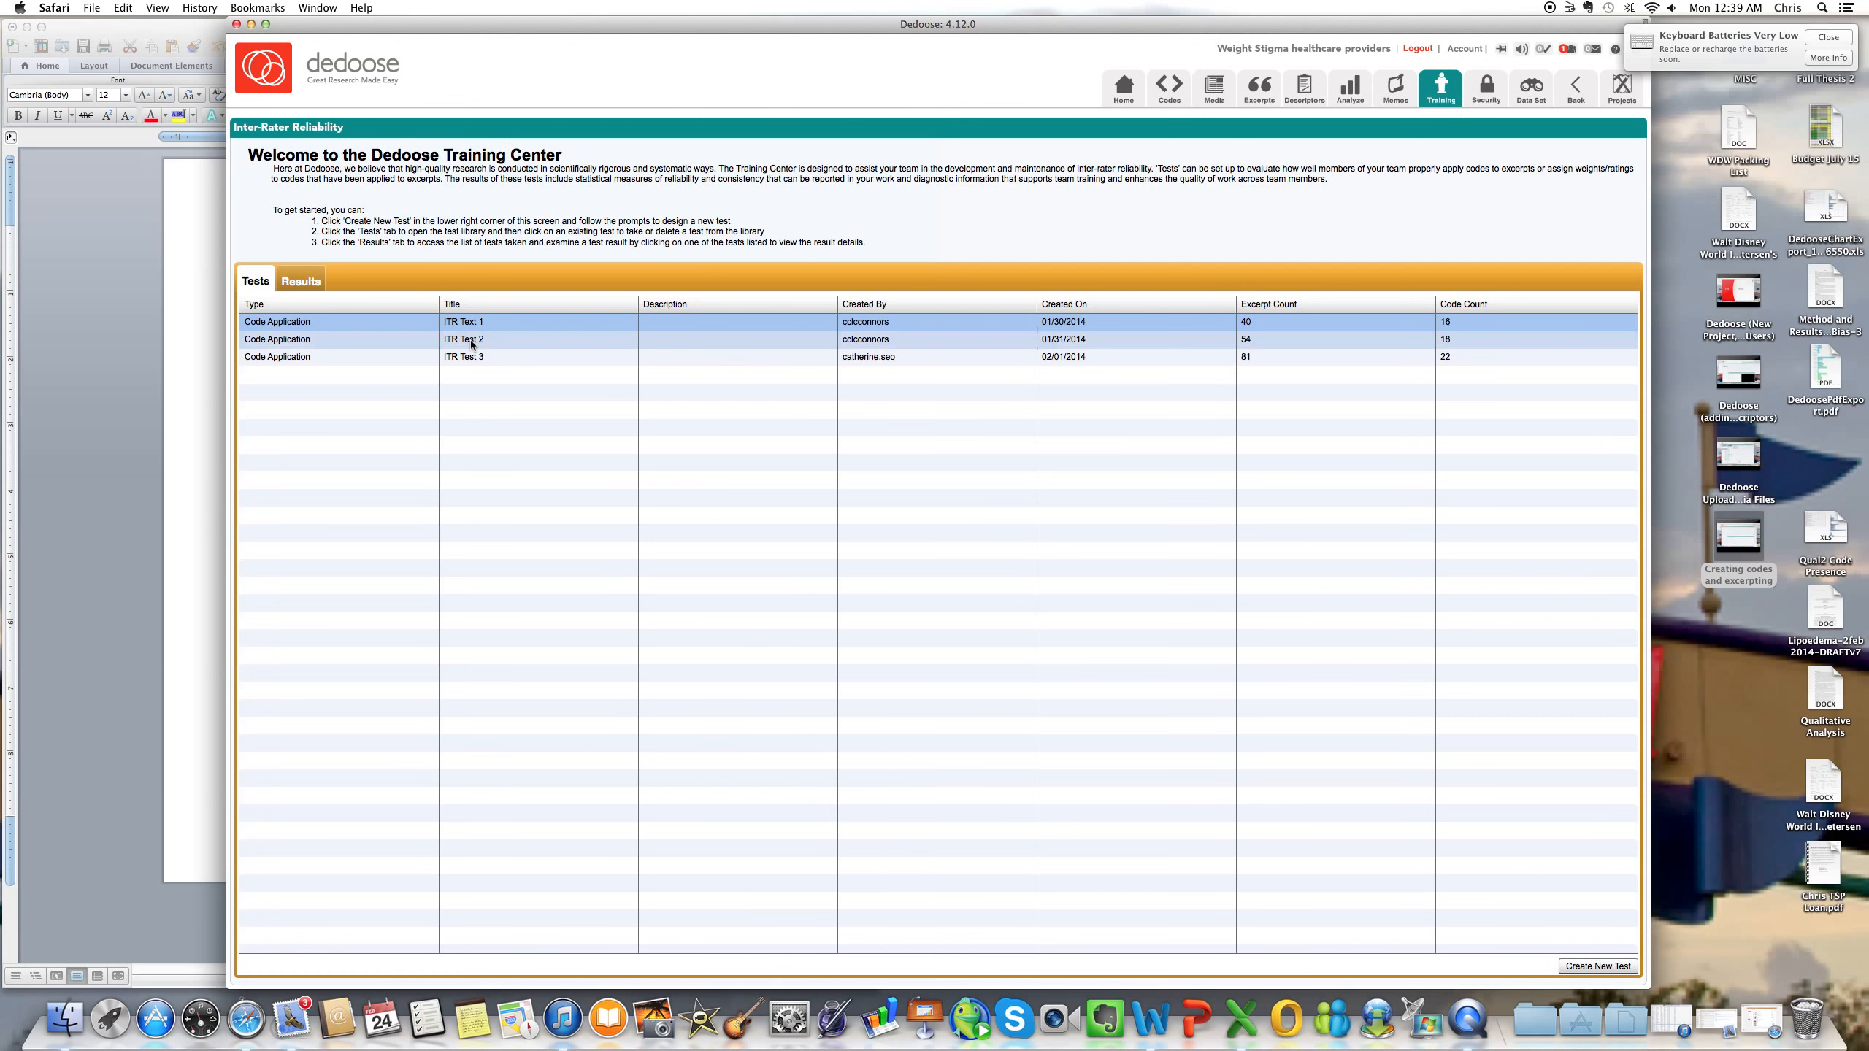
left_click(471, 343)
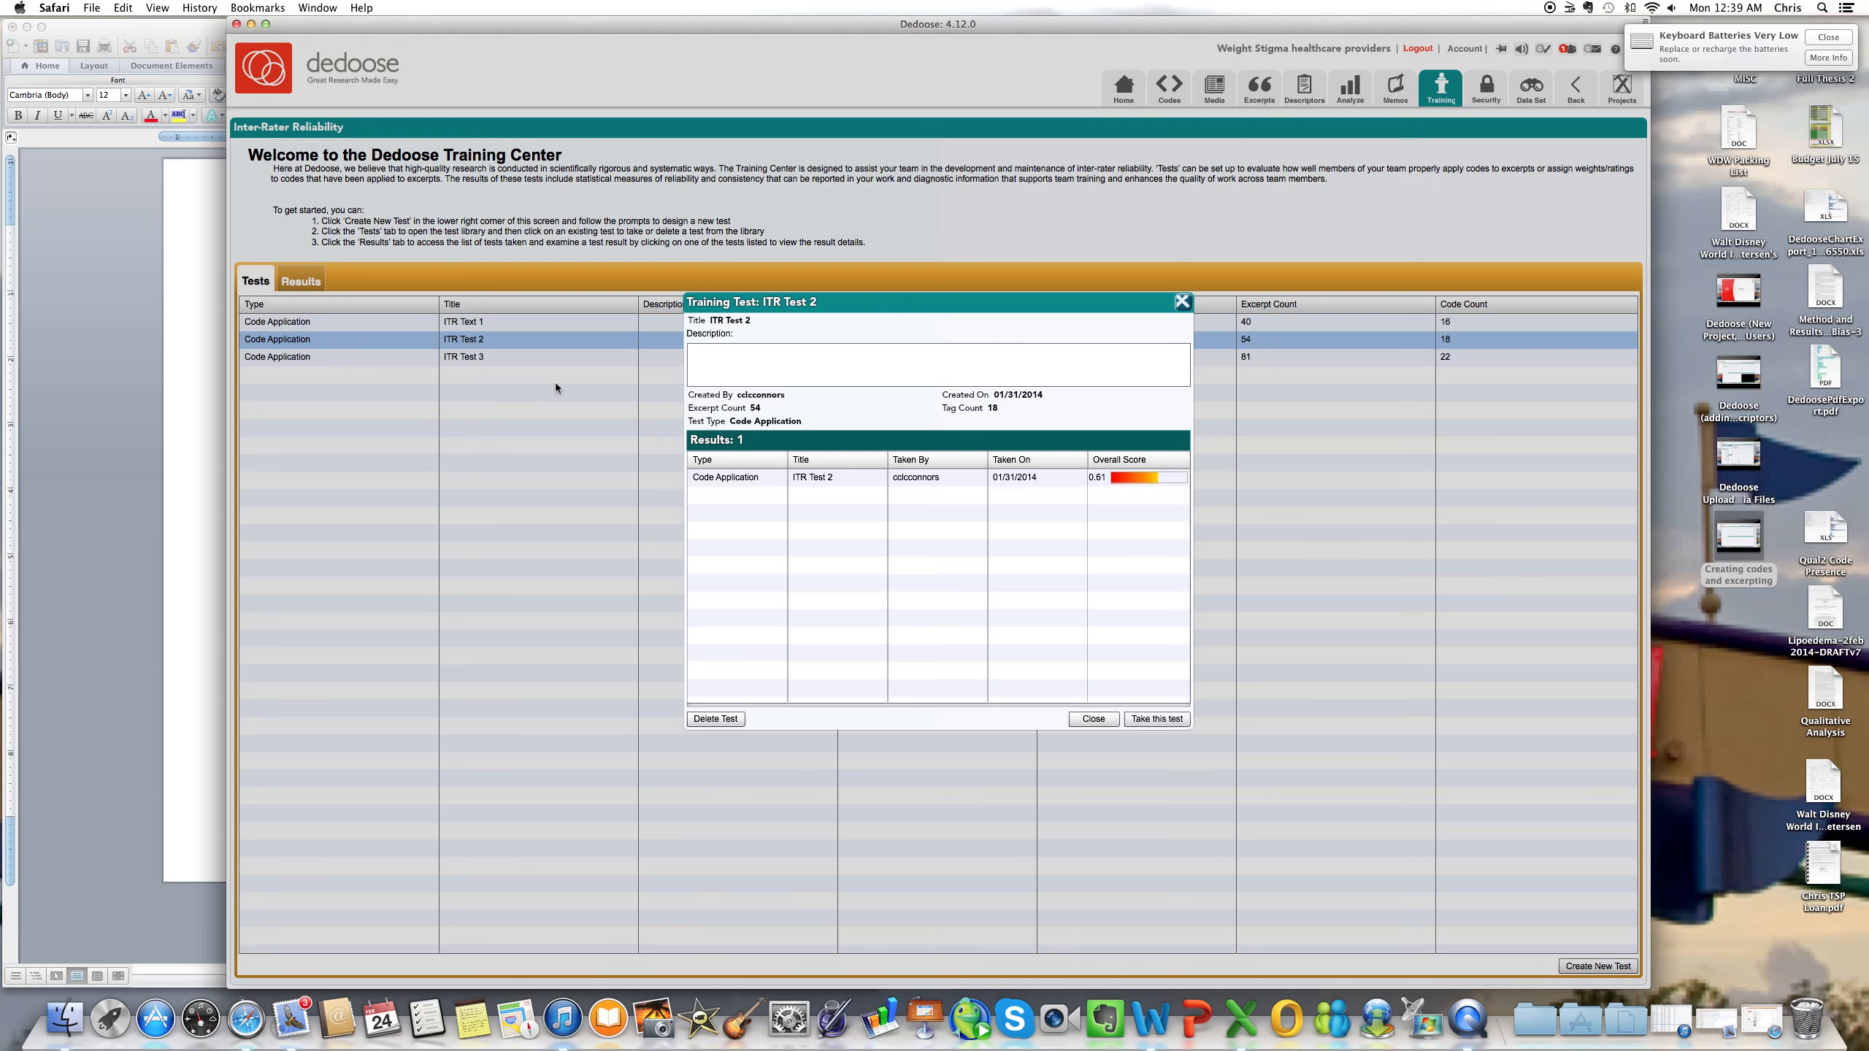
left_click(1094, 718)
left_click(515, 357)
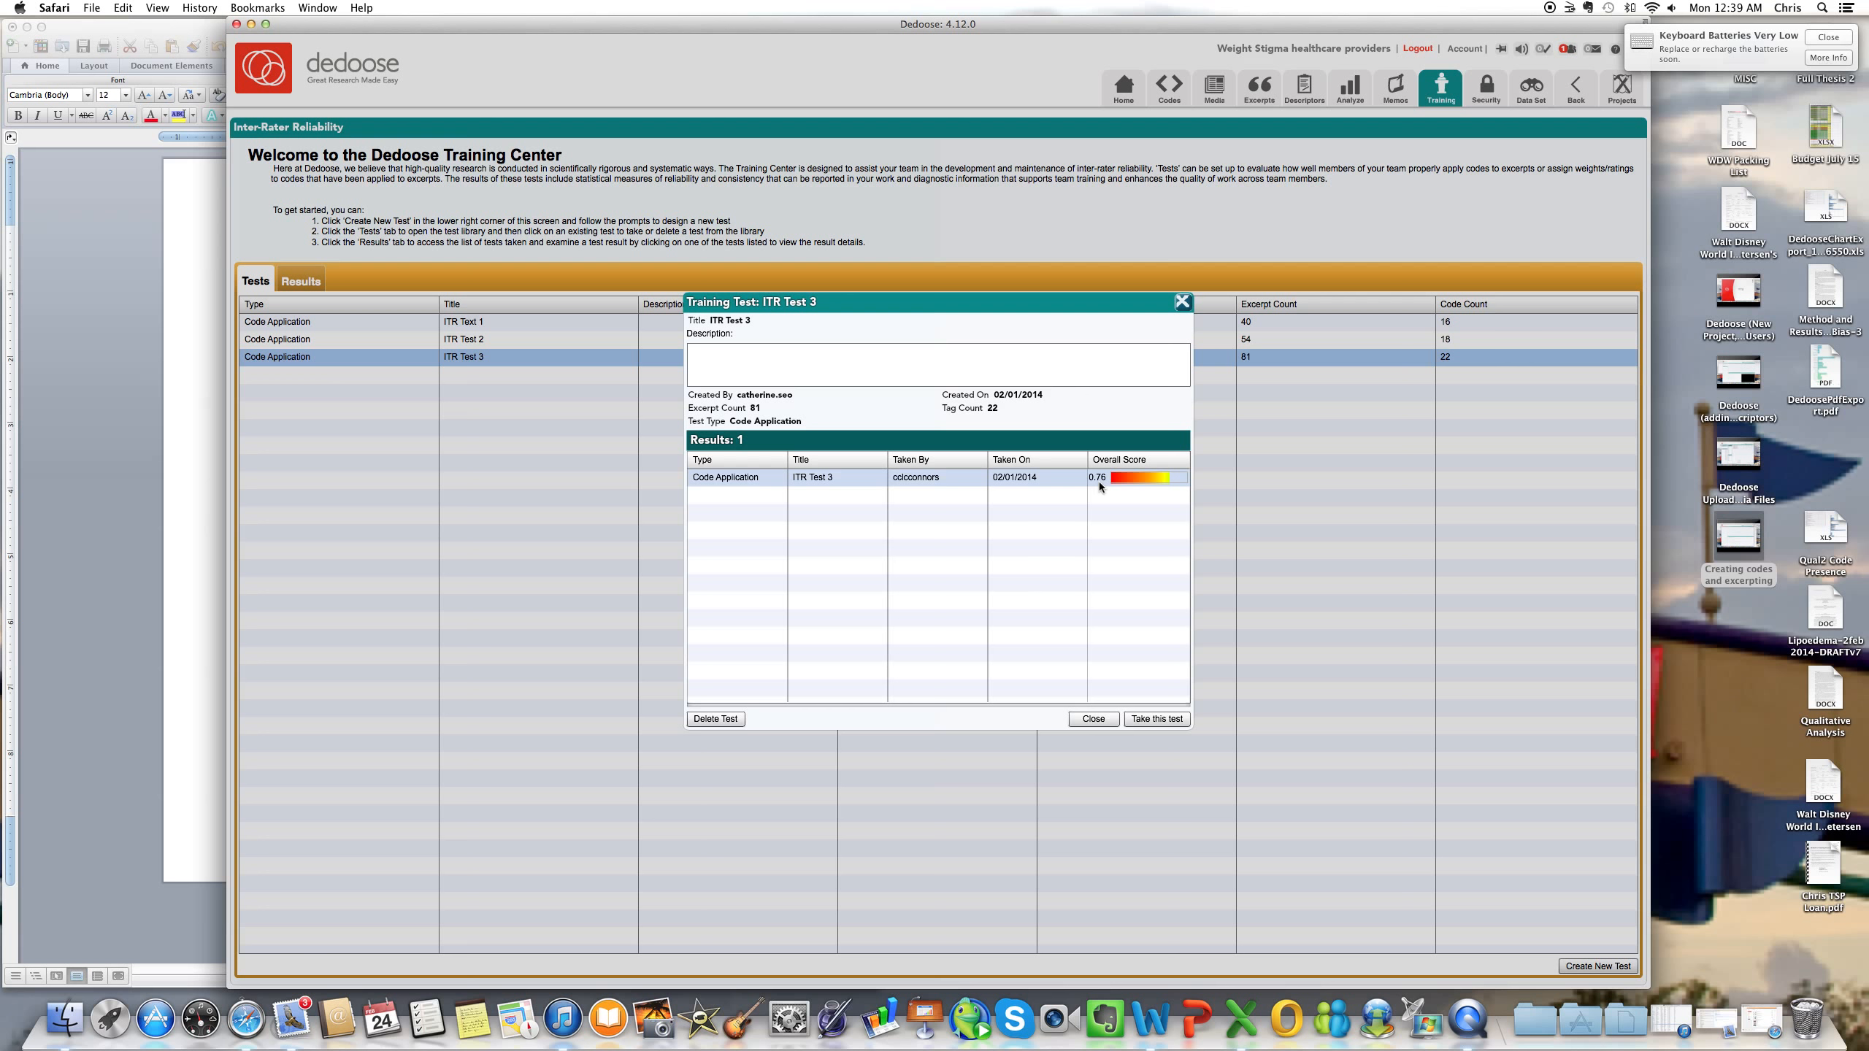
left_click(1093, 718)
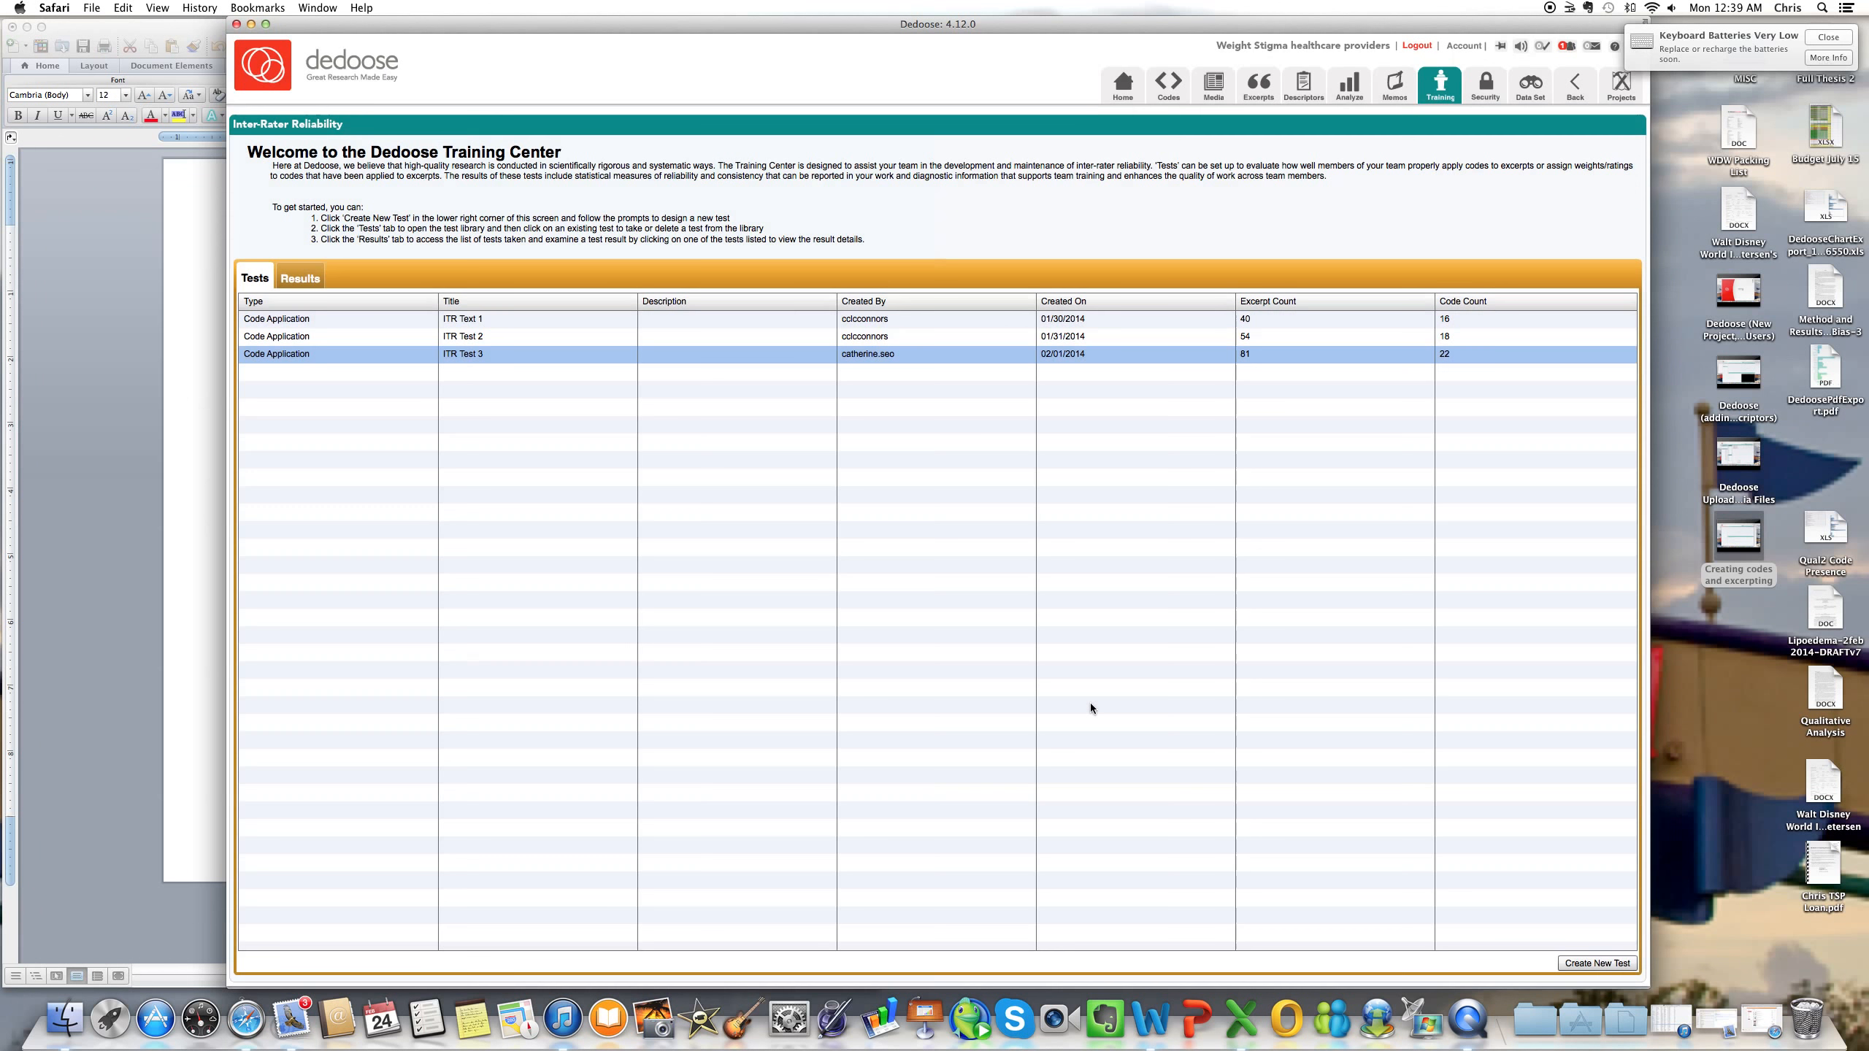
Start a new training test of the Code Application type.
left_click(1585, 968)
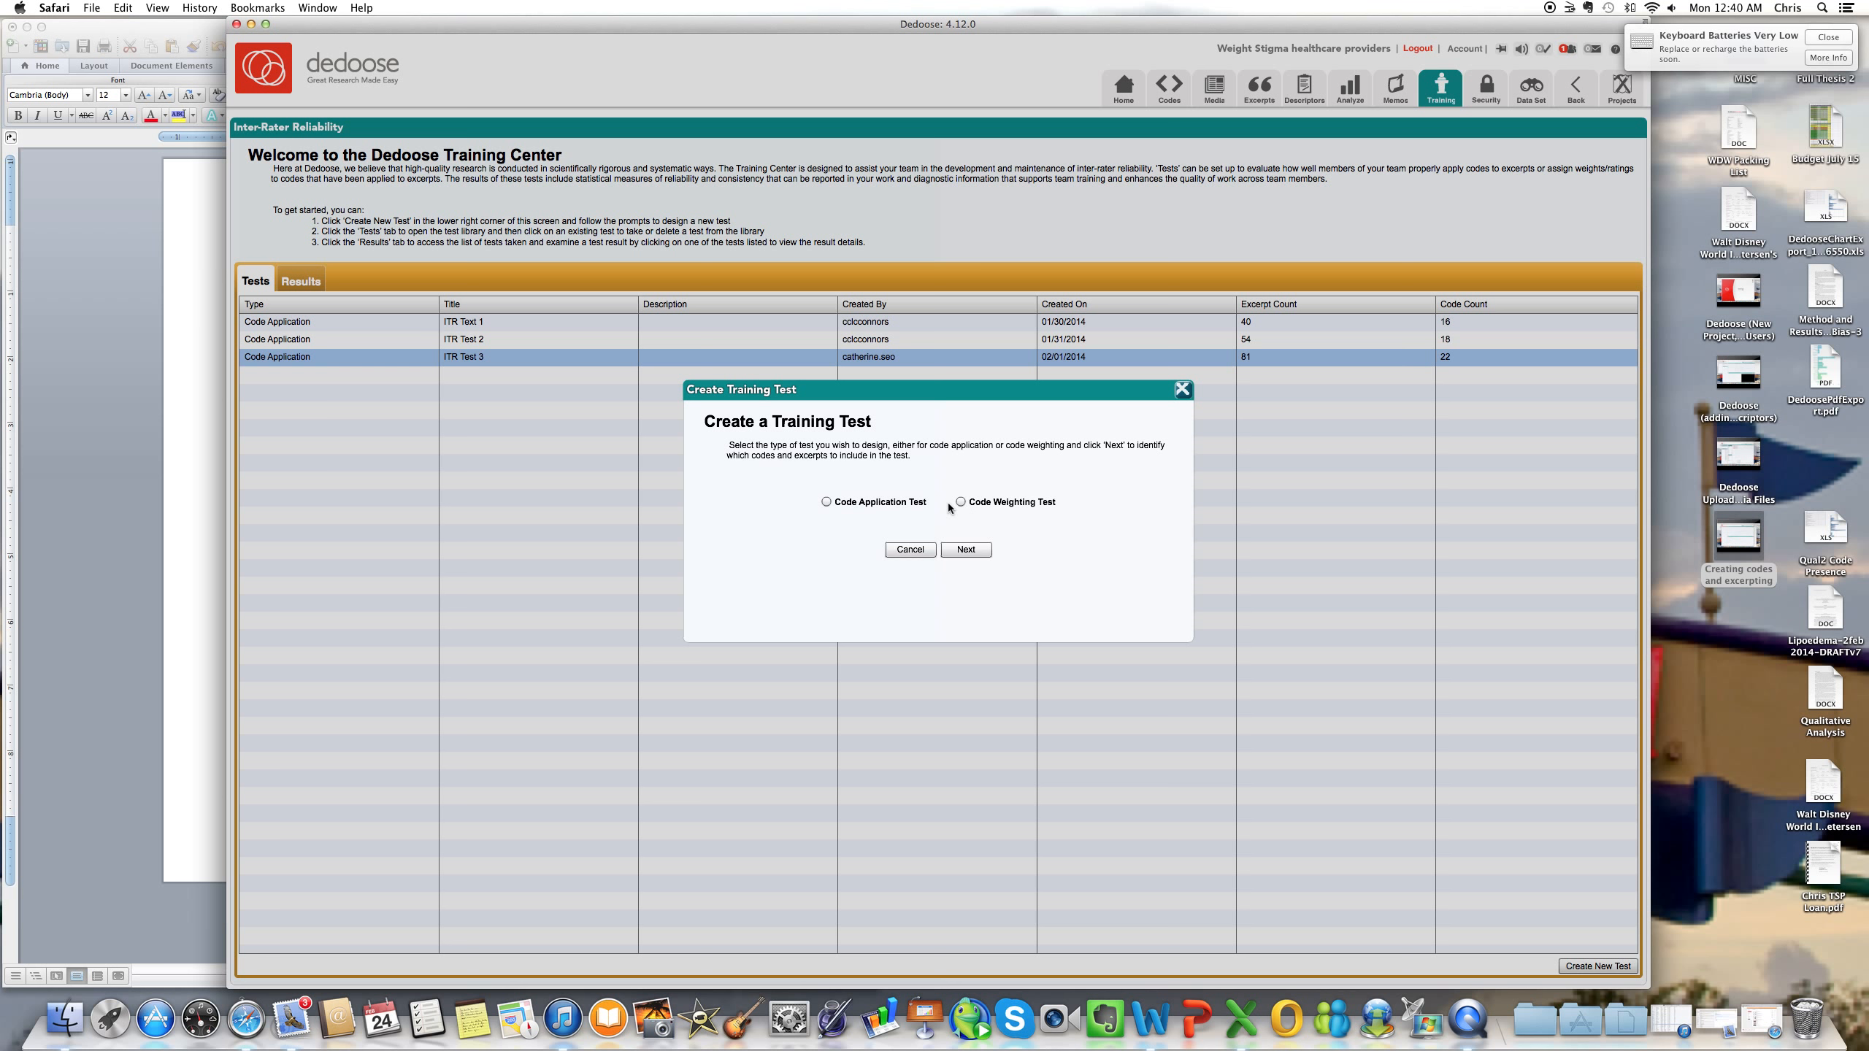
left_click(827, 503)
left_click(965, 549)
Include all sub-codes of Lack of medical support and Anti-Fat Bias in the test and proceed to excerpt selection.
left_click(805, 347)
left_click(804, 368)
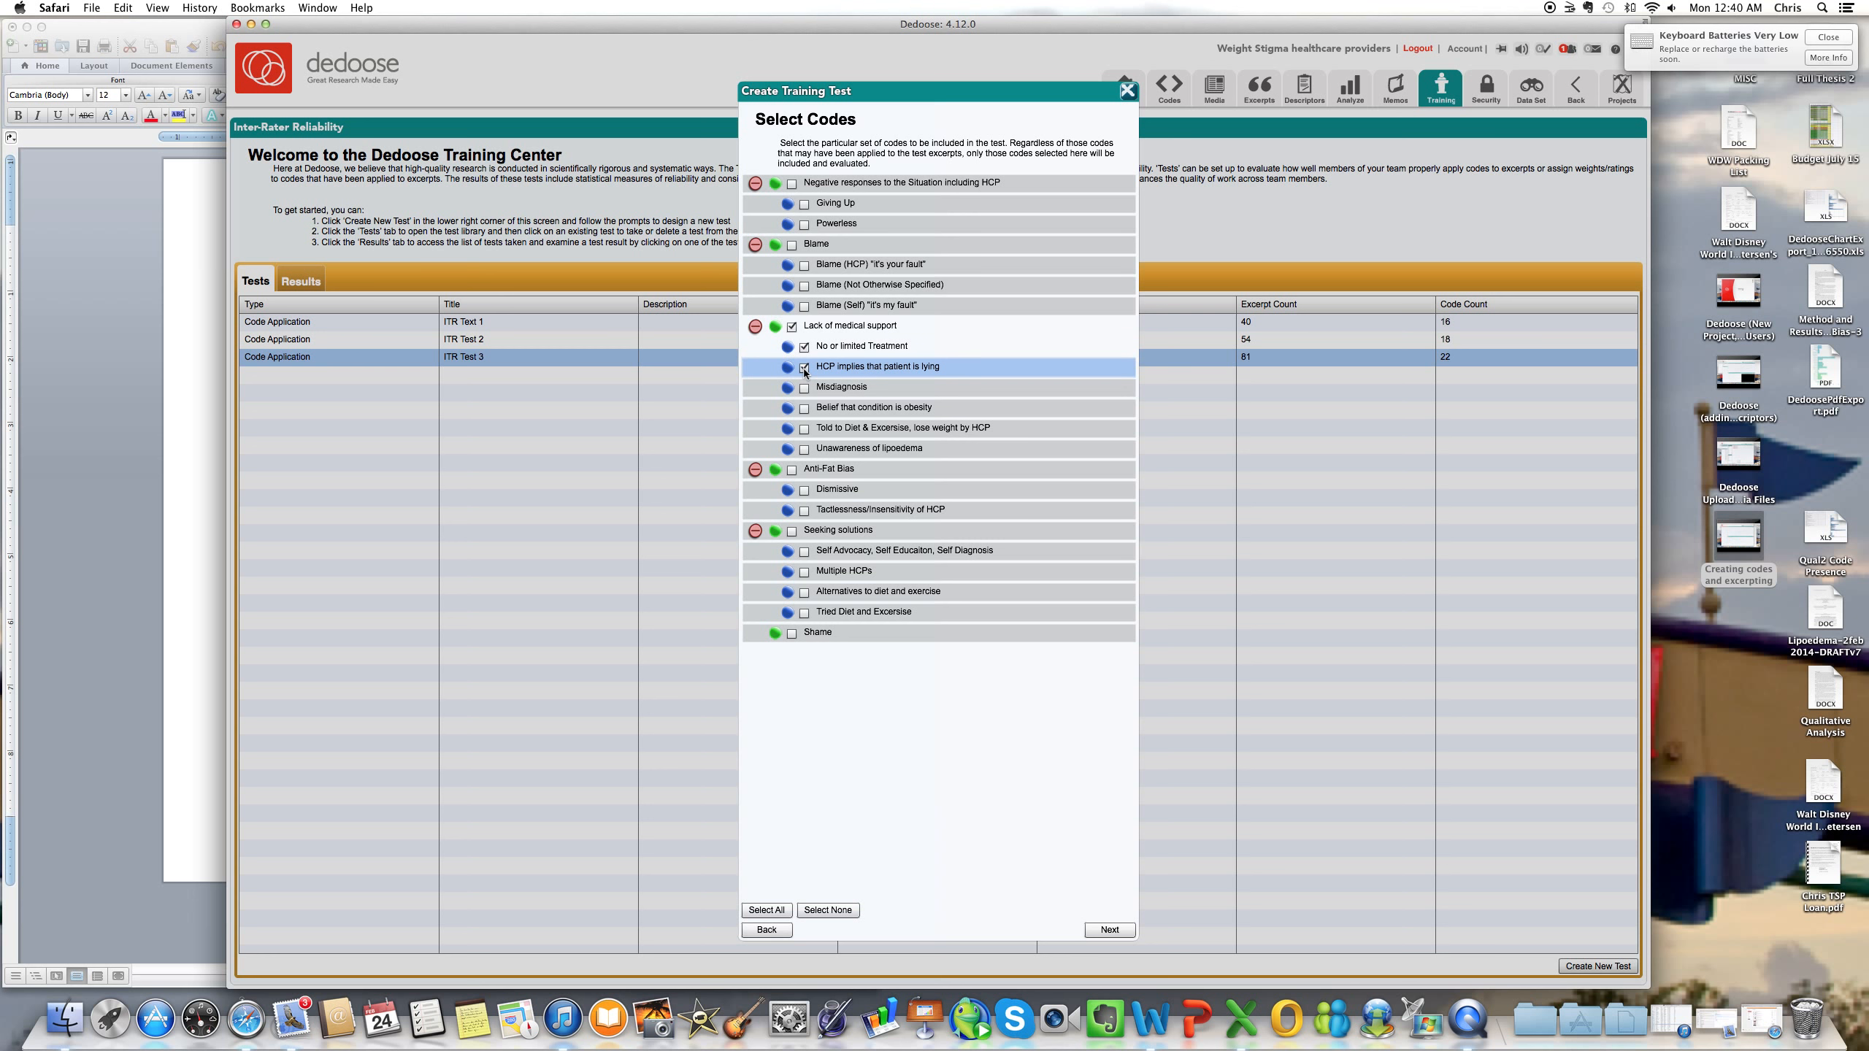
left_click(805, 388)
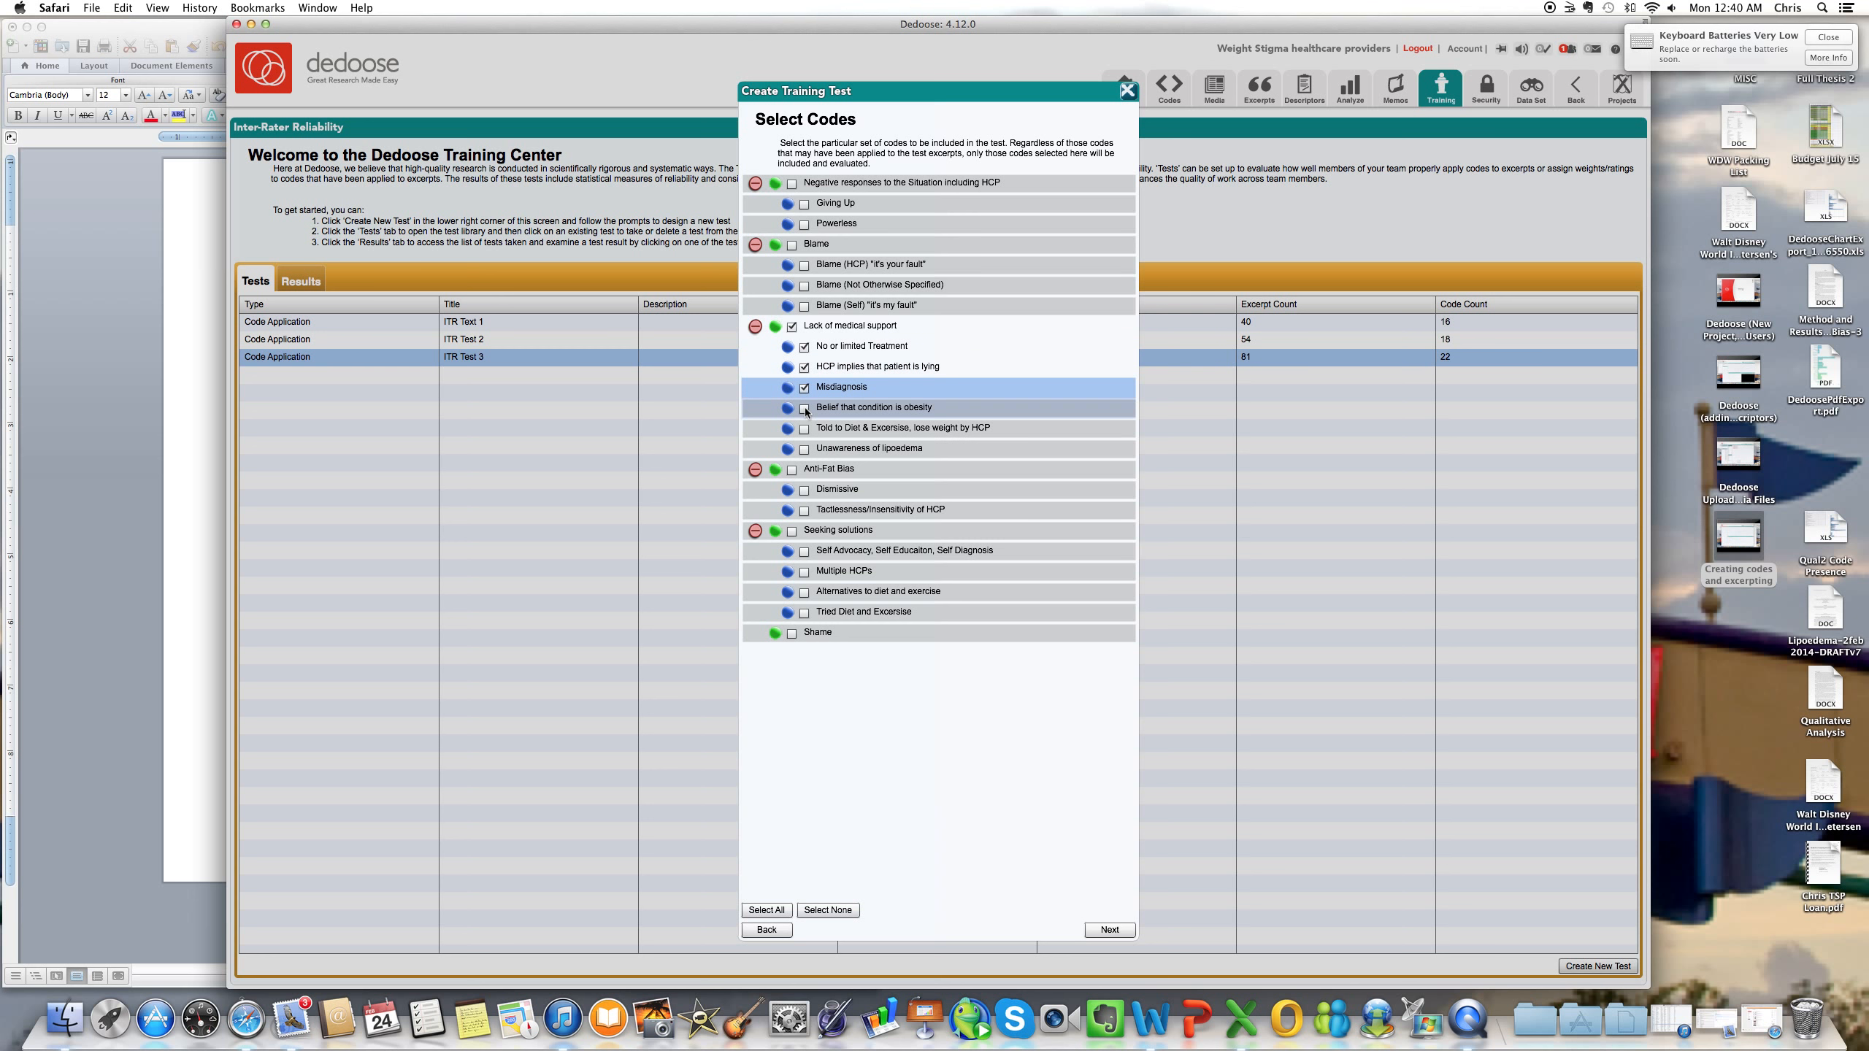
left_click(804, 408)
left_click(805, 429)
left_click(804, 449)
left_click(805, 491)
left_click(805, 511)
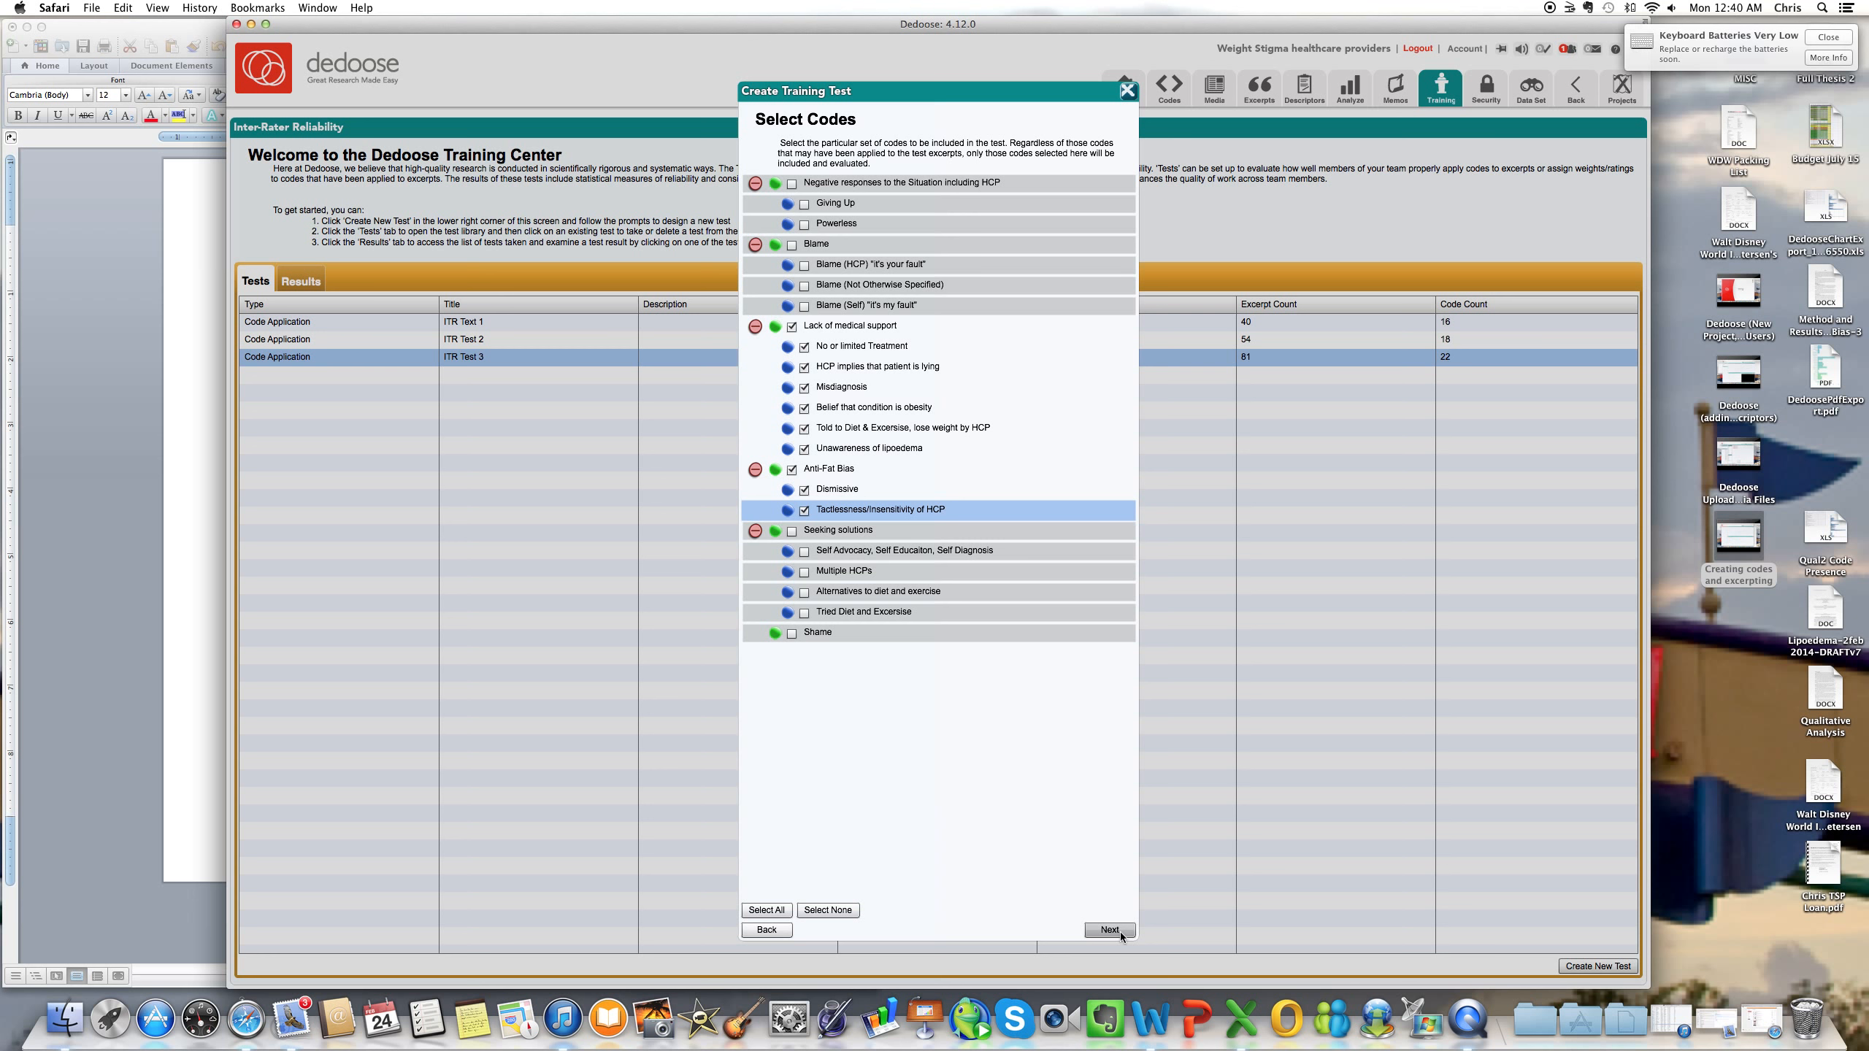
left_click(1109, 930)
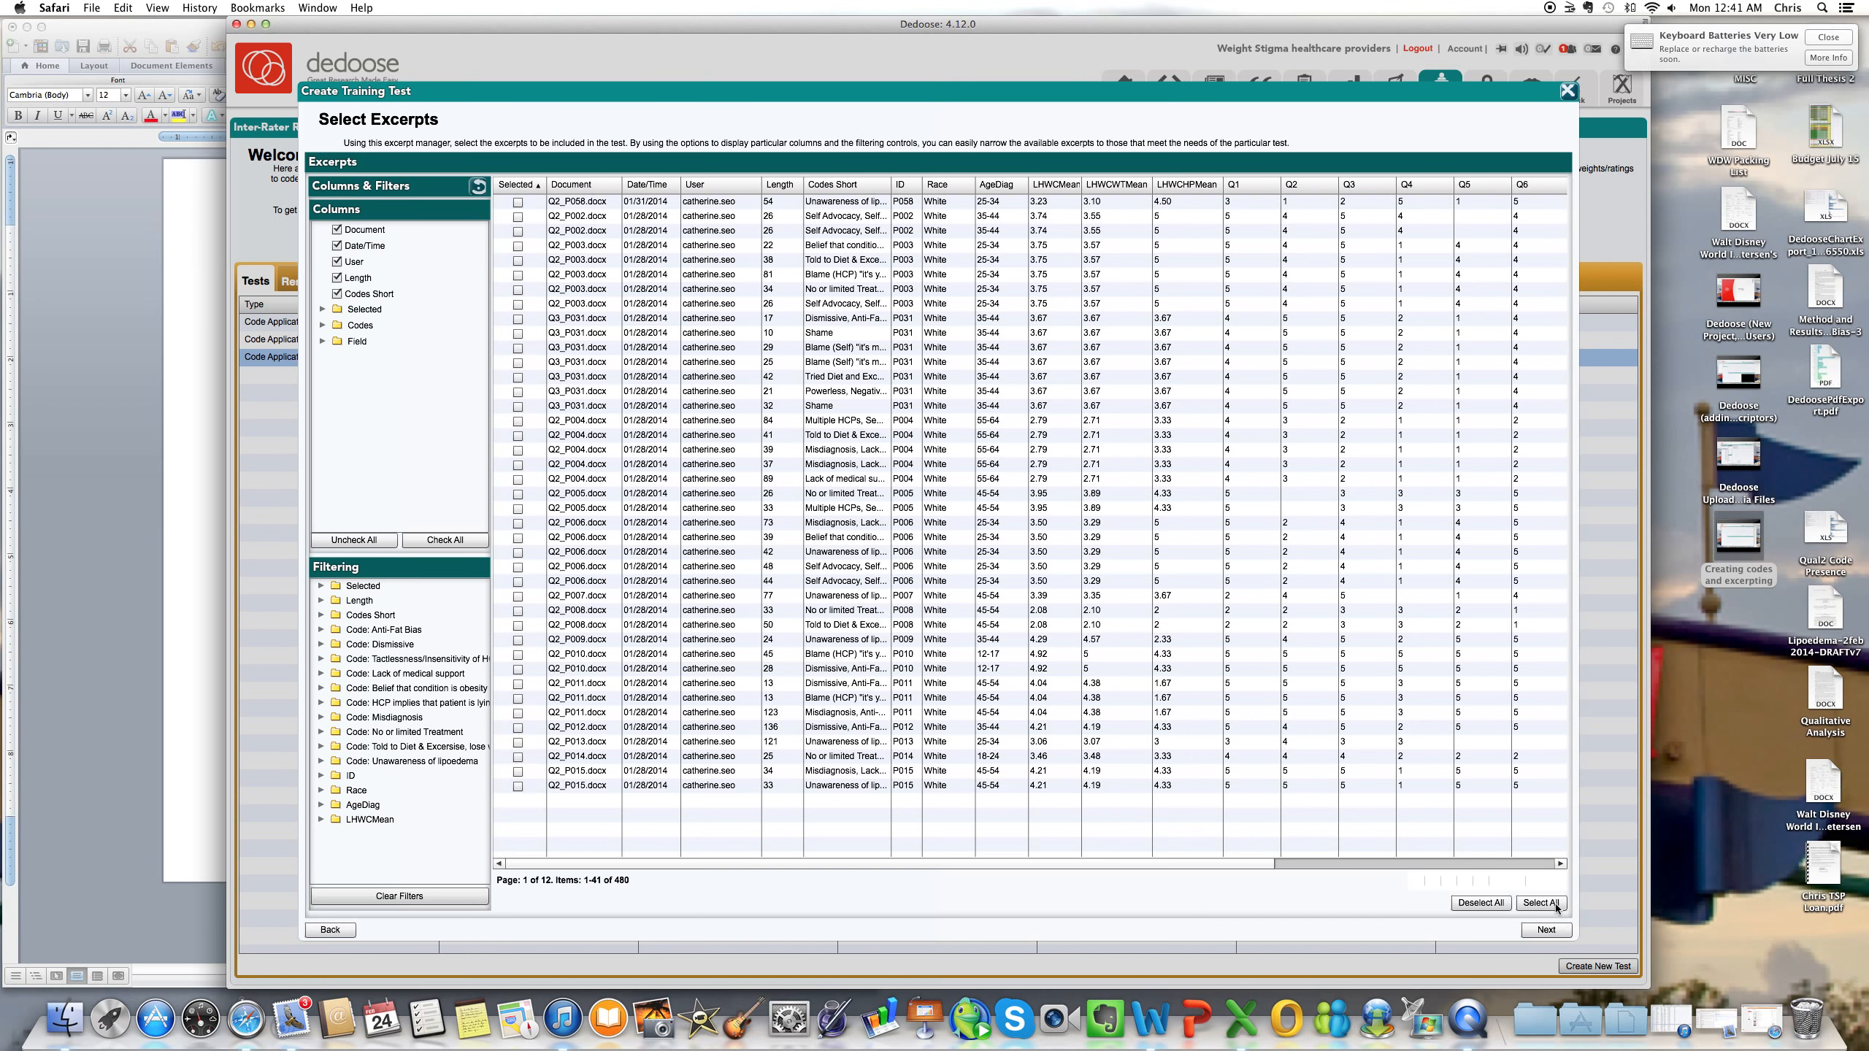
Include all excerpts in the training test and save it with the title Test Demo.
left_click(1555, 904)
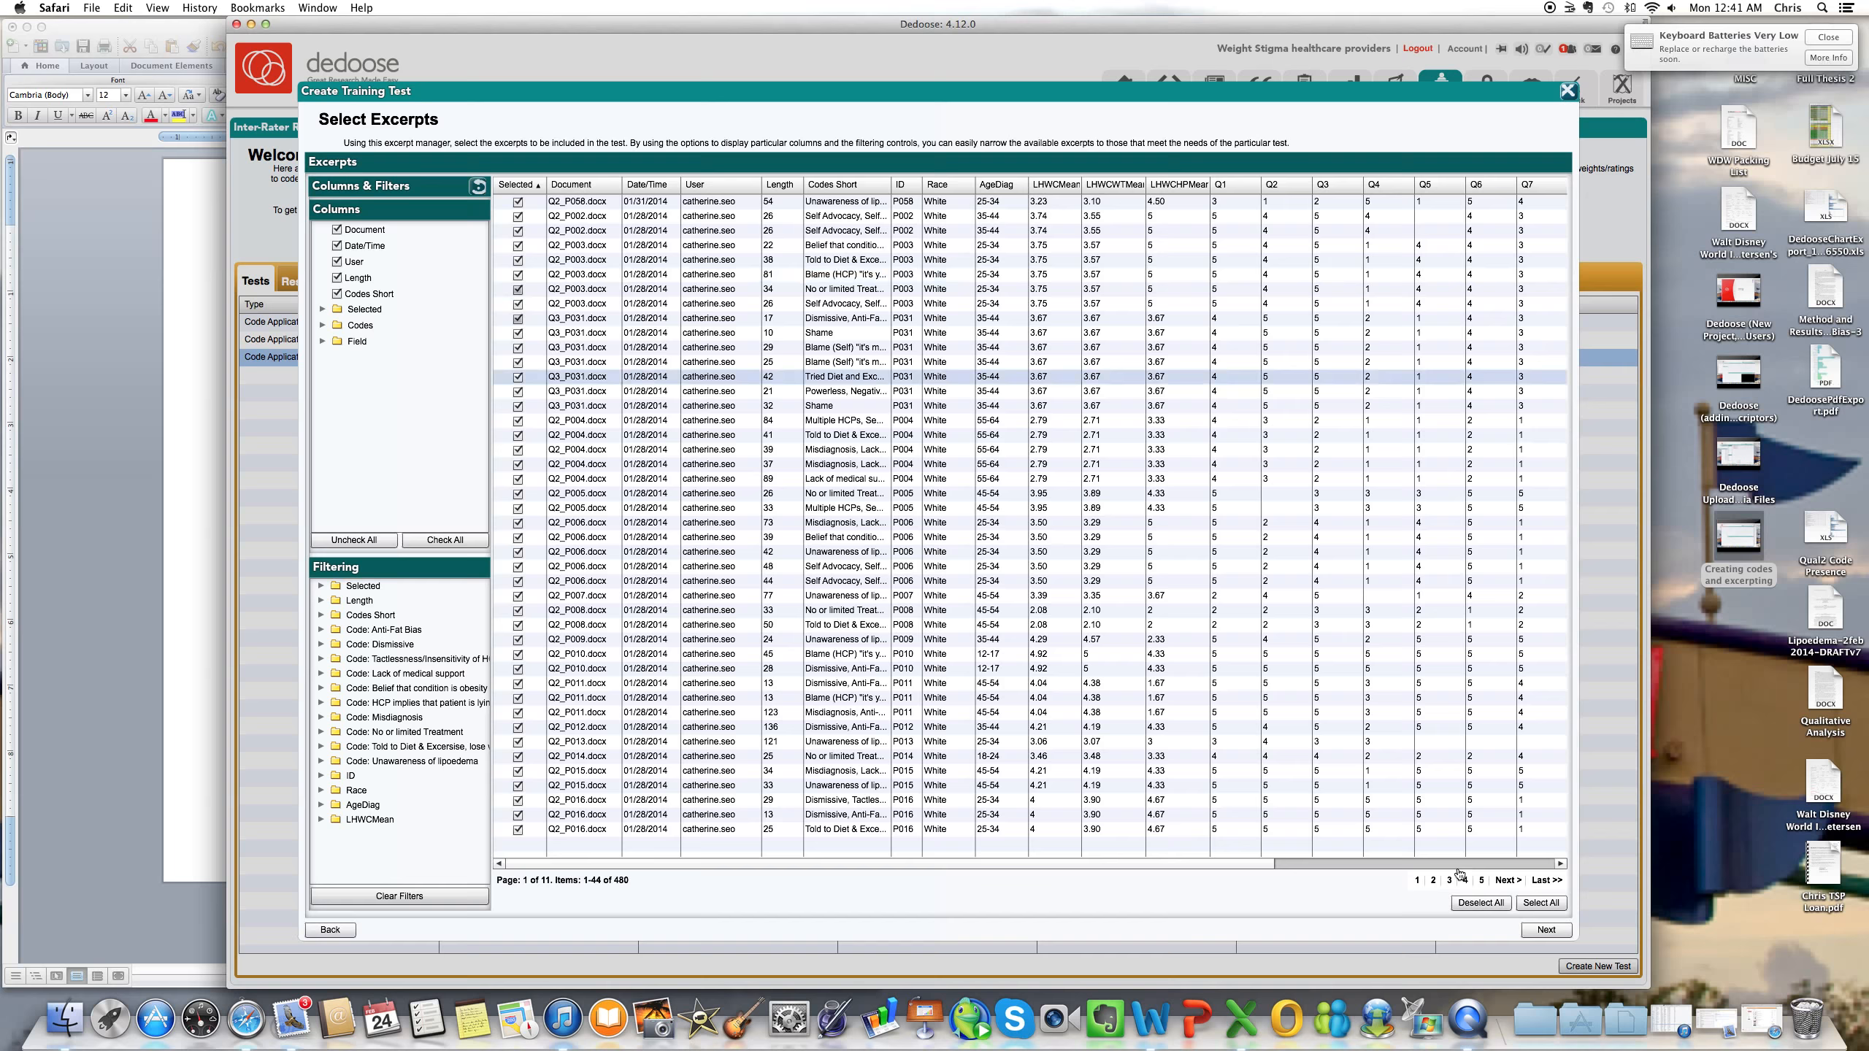
left_click(1547, 930)
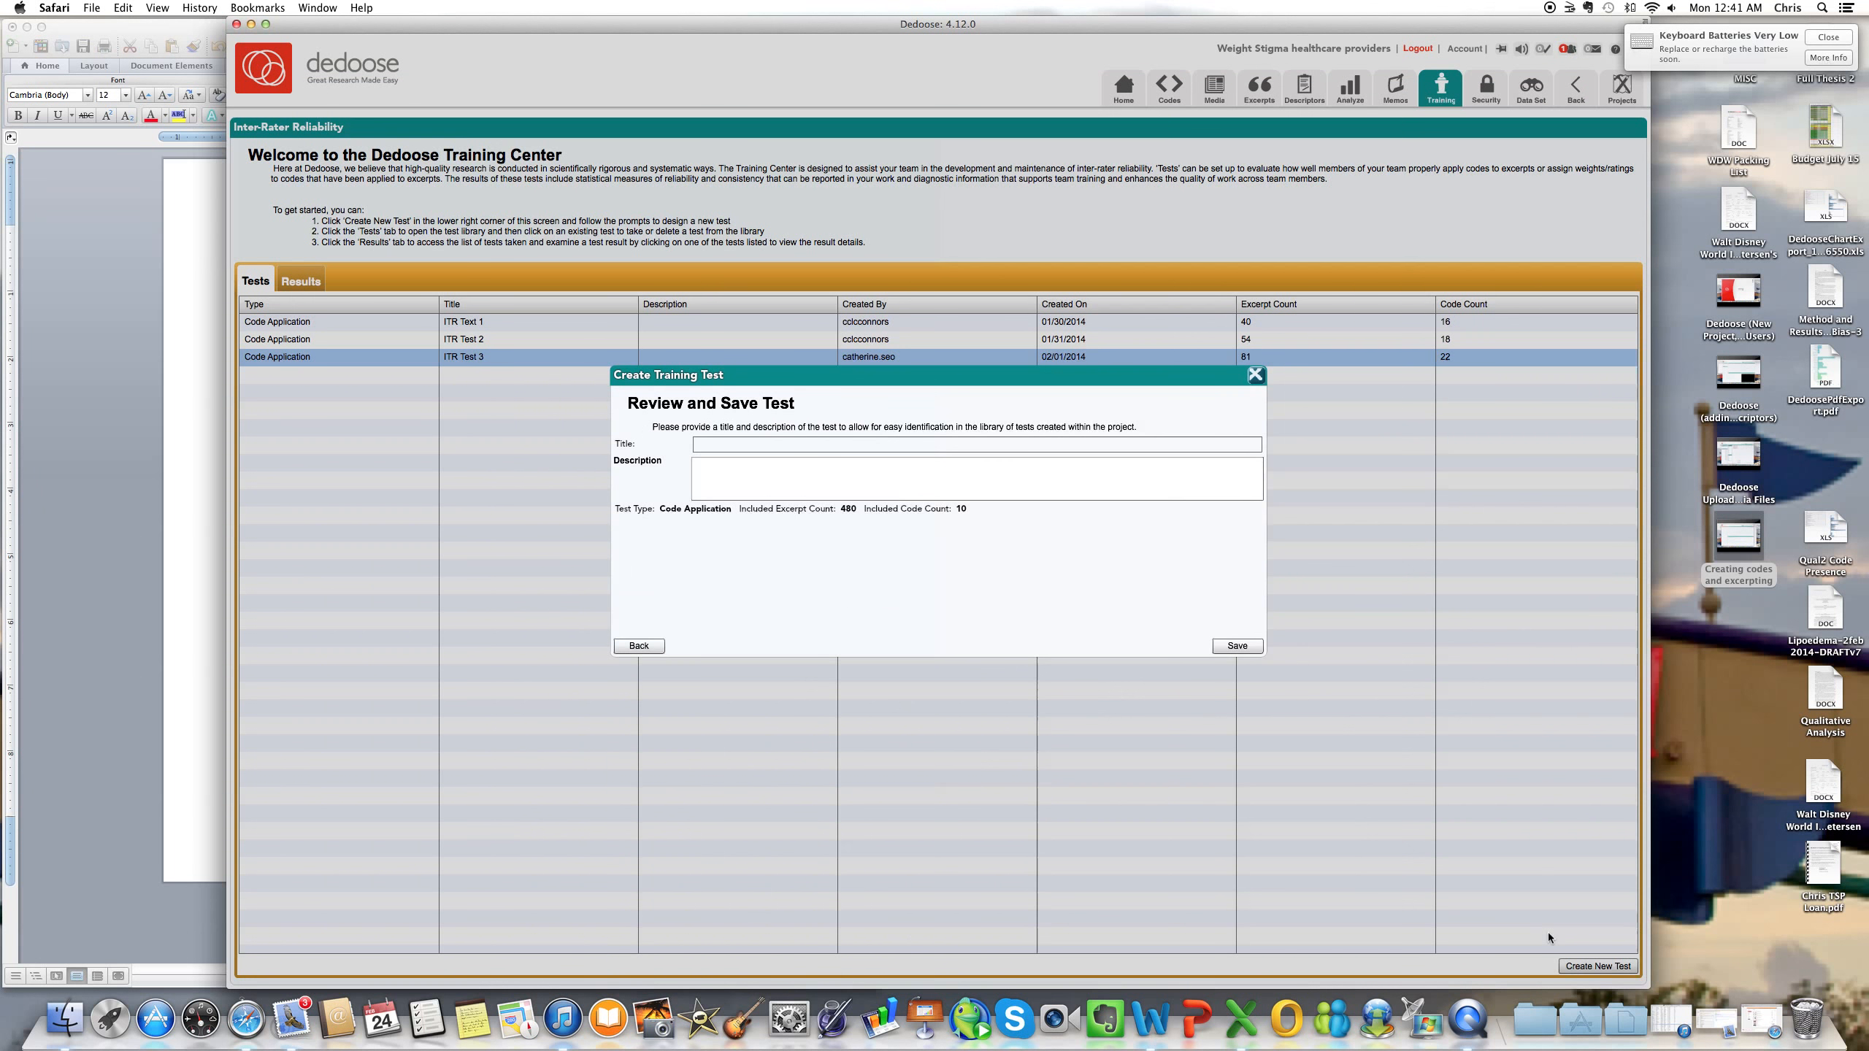
left_click(757, 442)
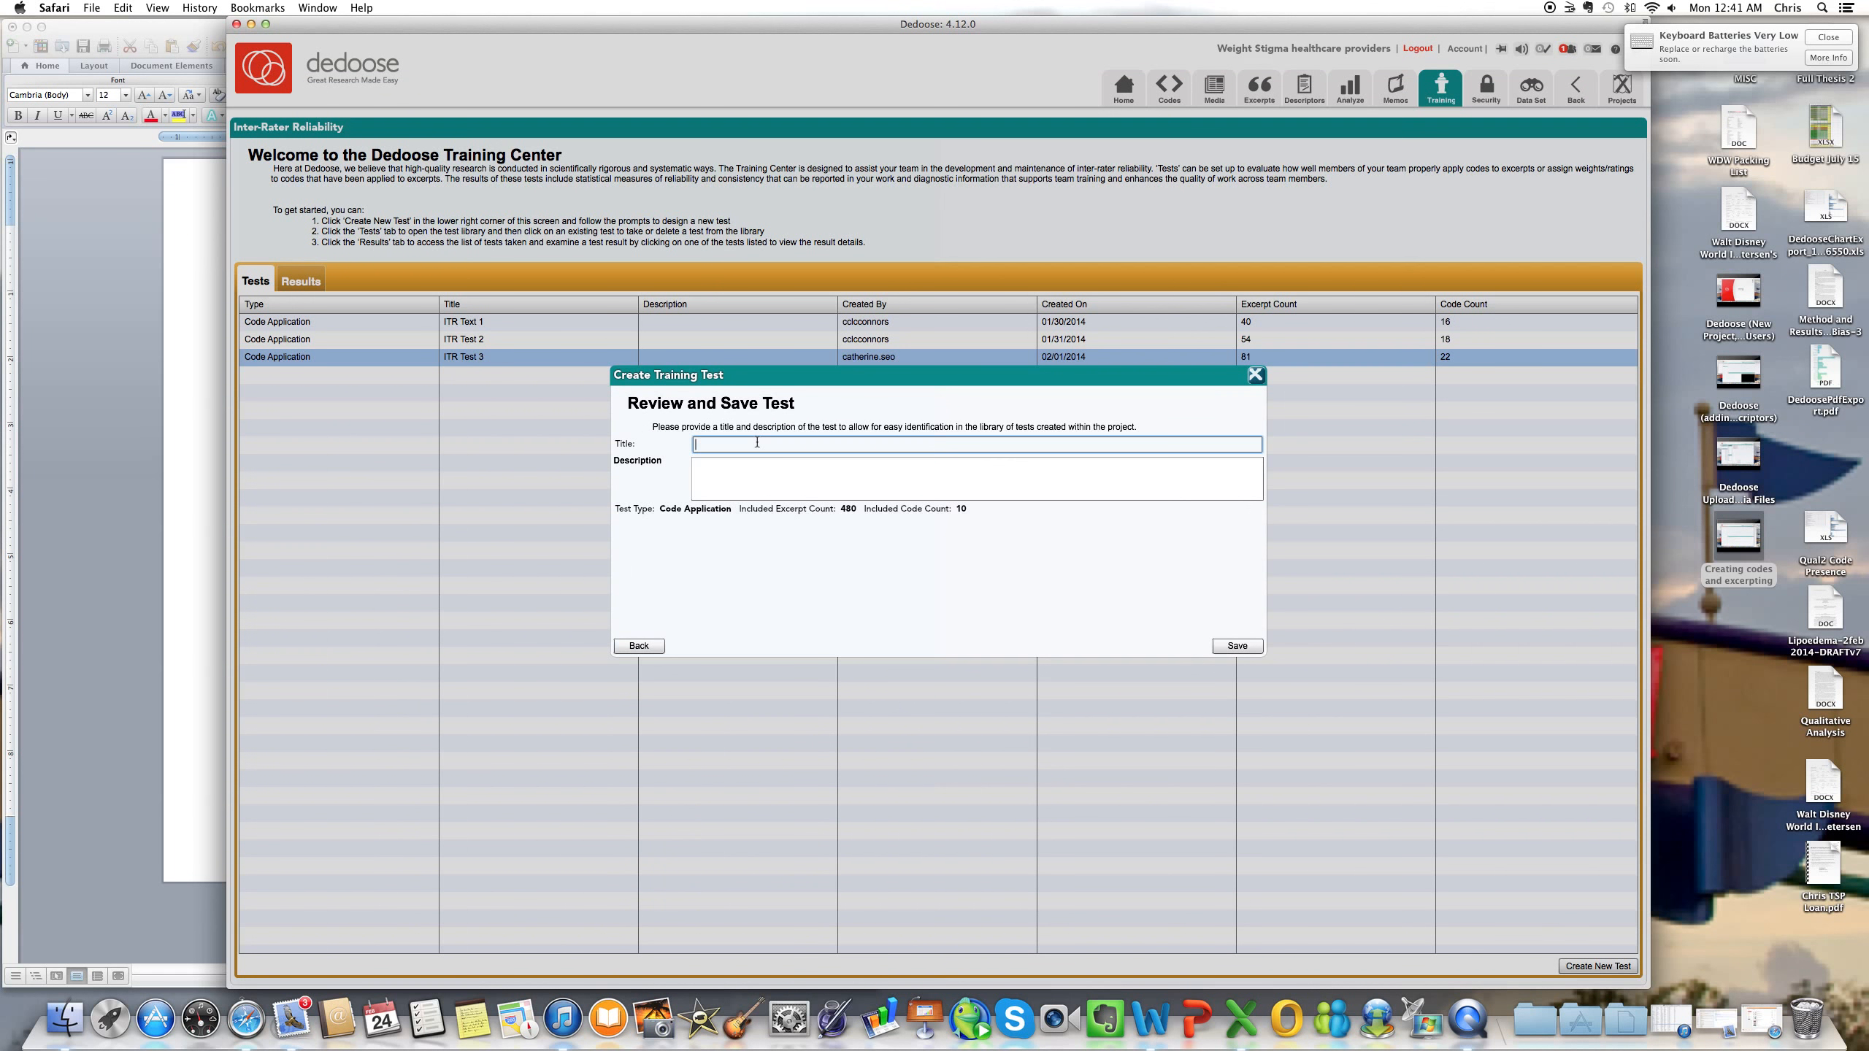
type("Test Demo")
left_click(1237, 645)
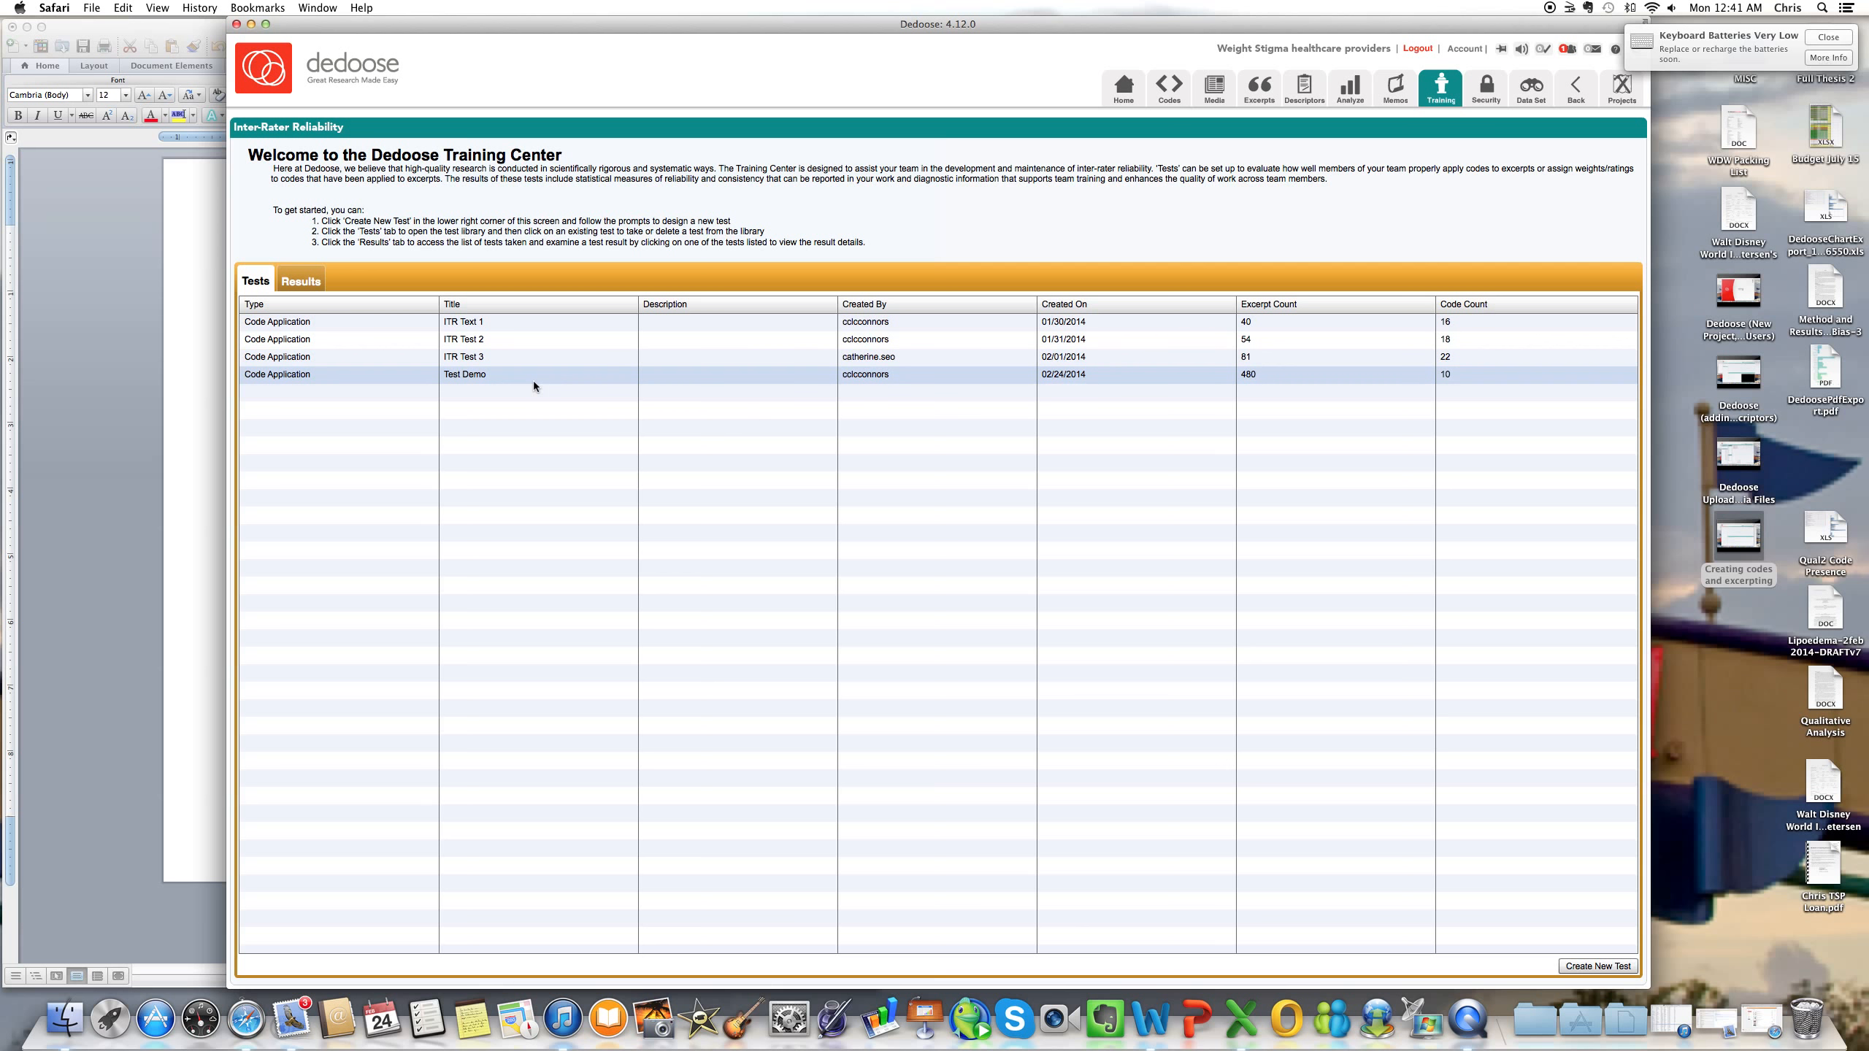
Open the ITR Test 3 result and examine the agreement and kappa values for each code.
left_click(451, 356)
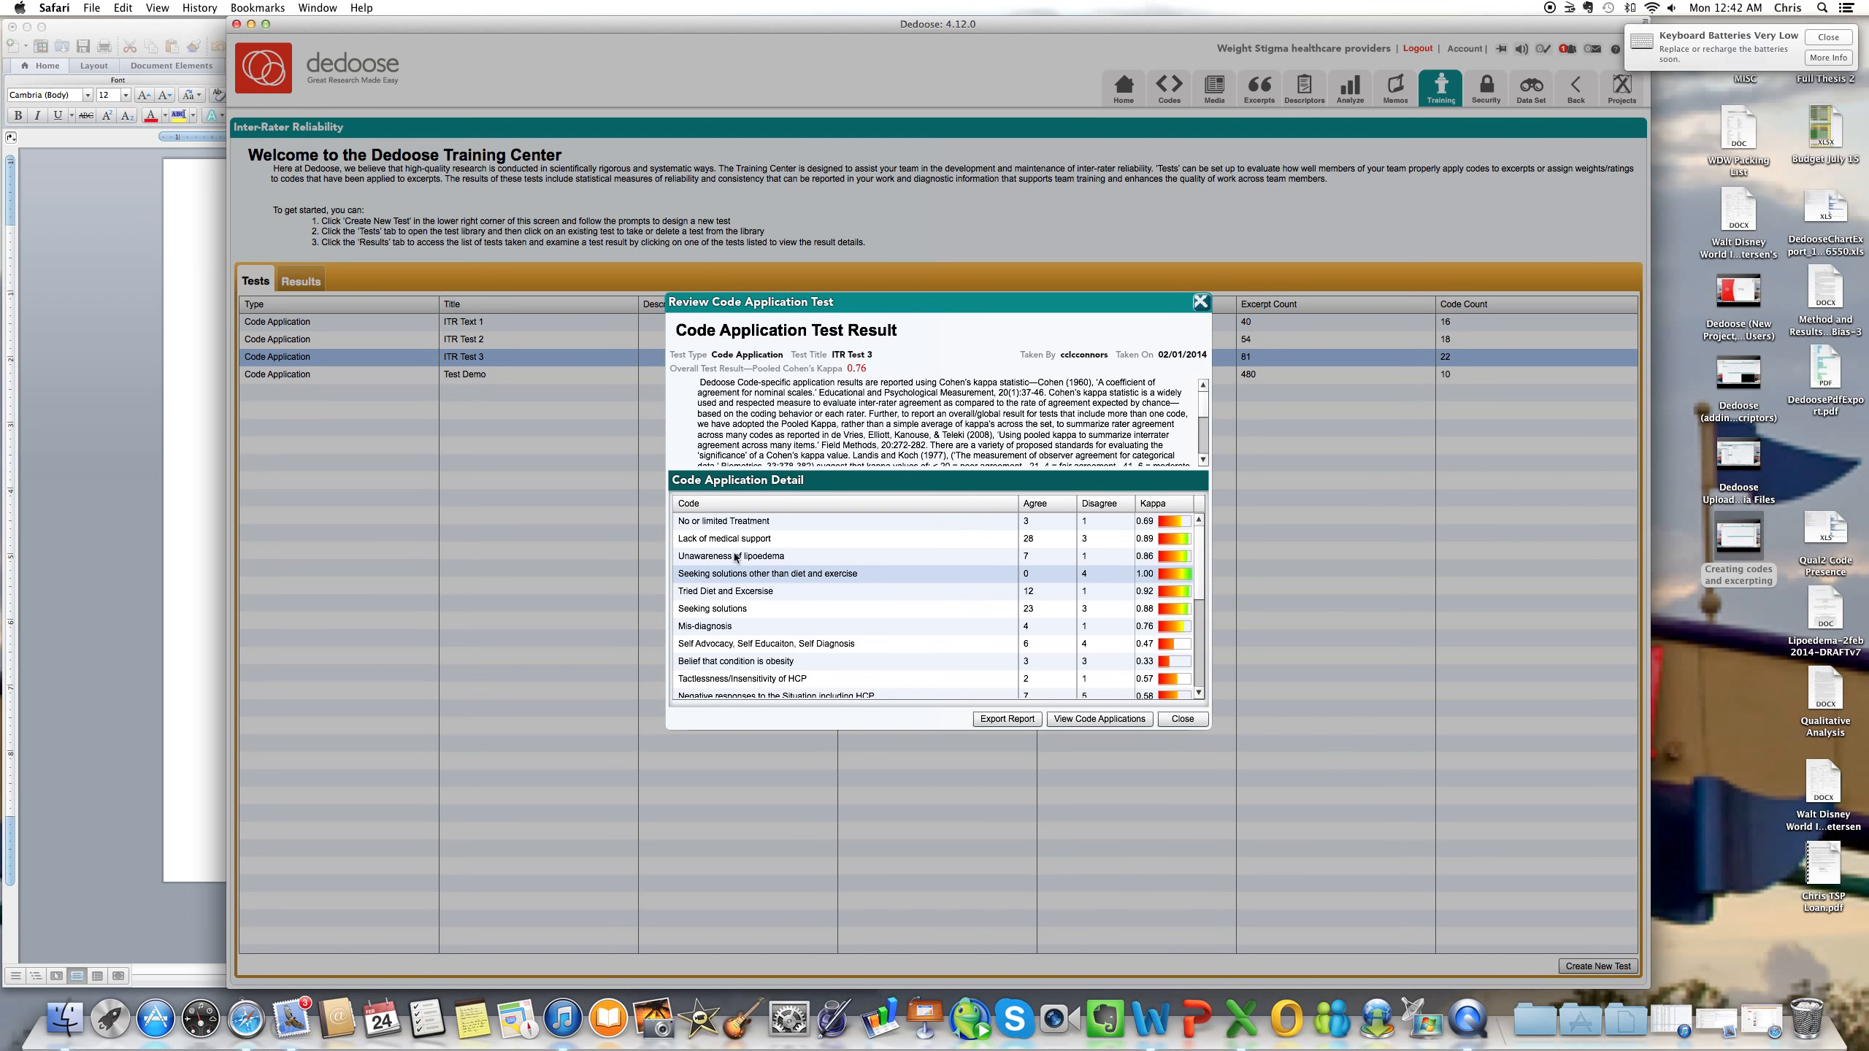
scroll(1145, 578, "down", 5)
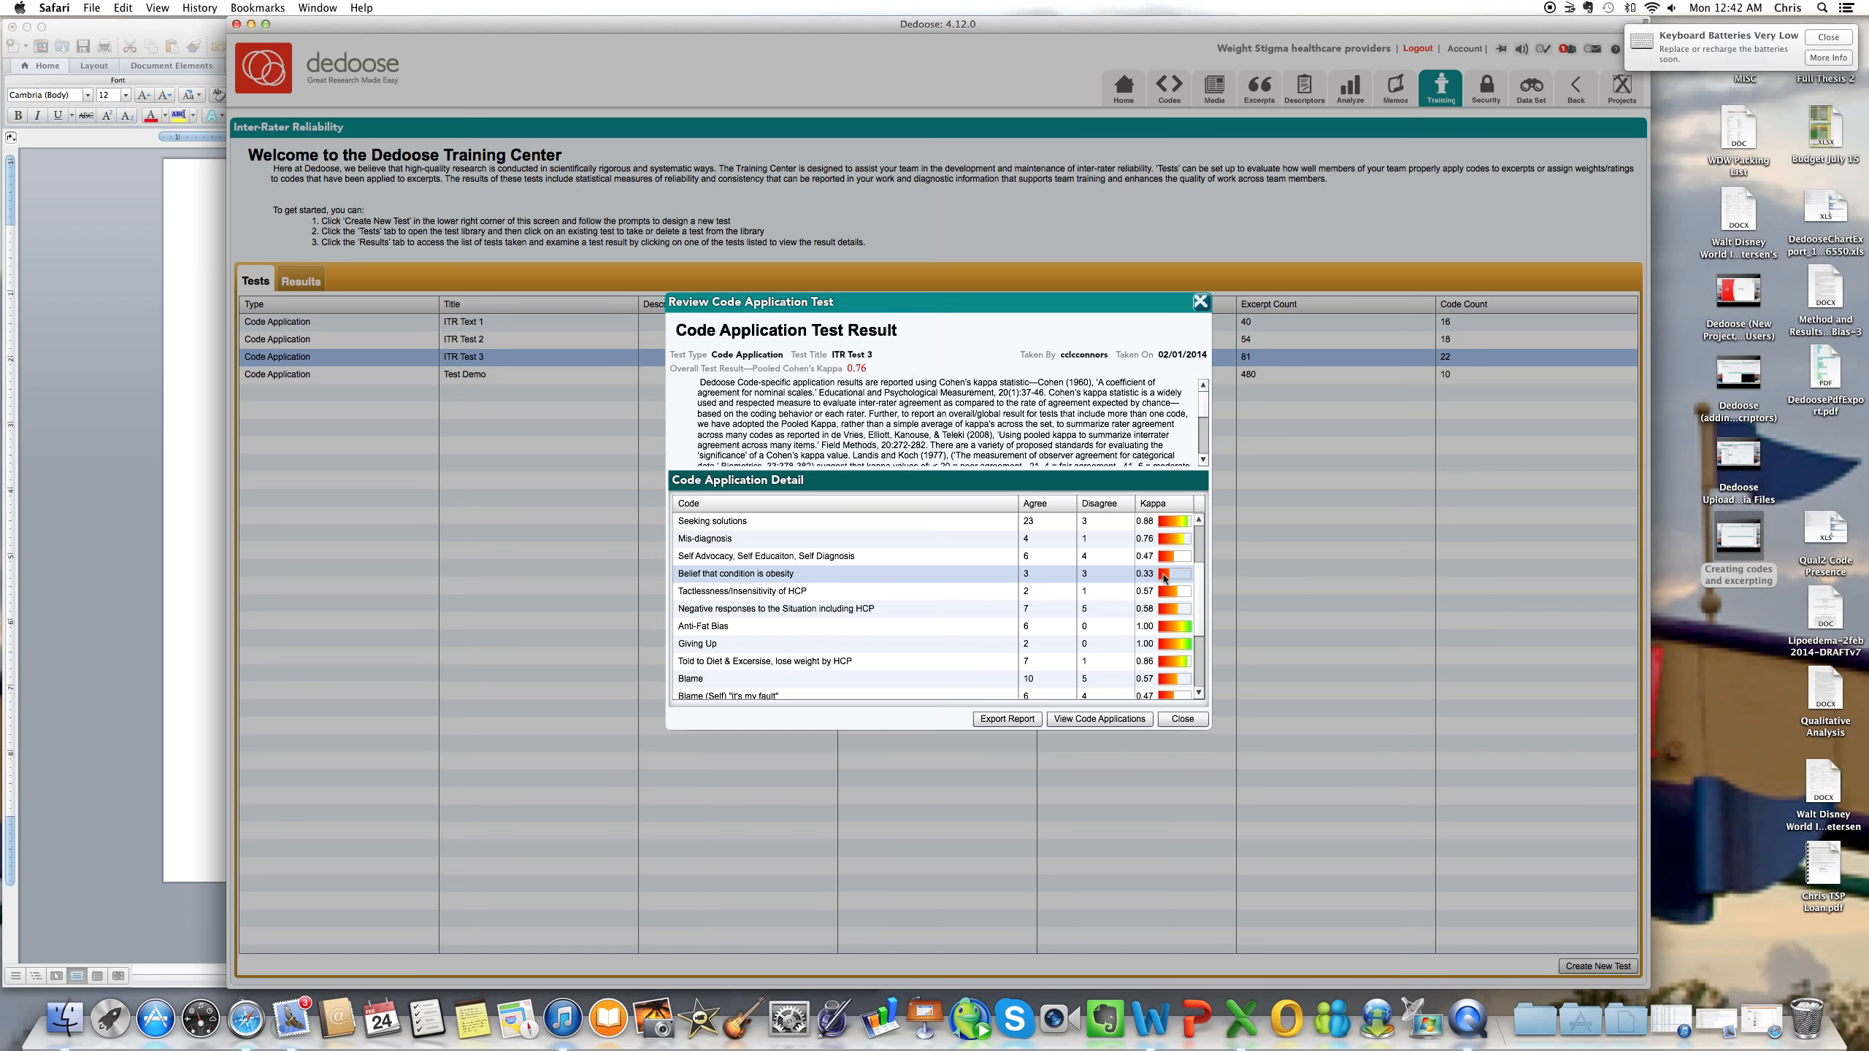
Compare the trainer and trainee tags on the first nine excerpts of ITR Test 3, then return to the test result.
left_click(1100, 718)
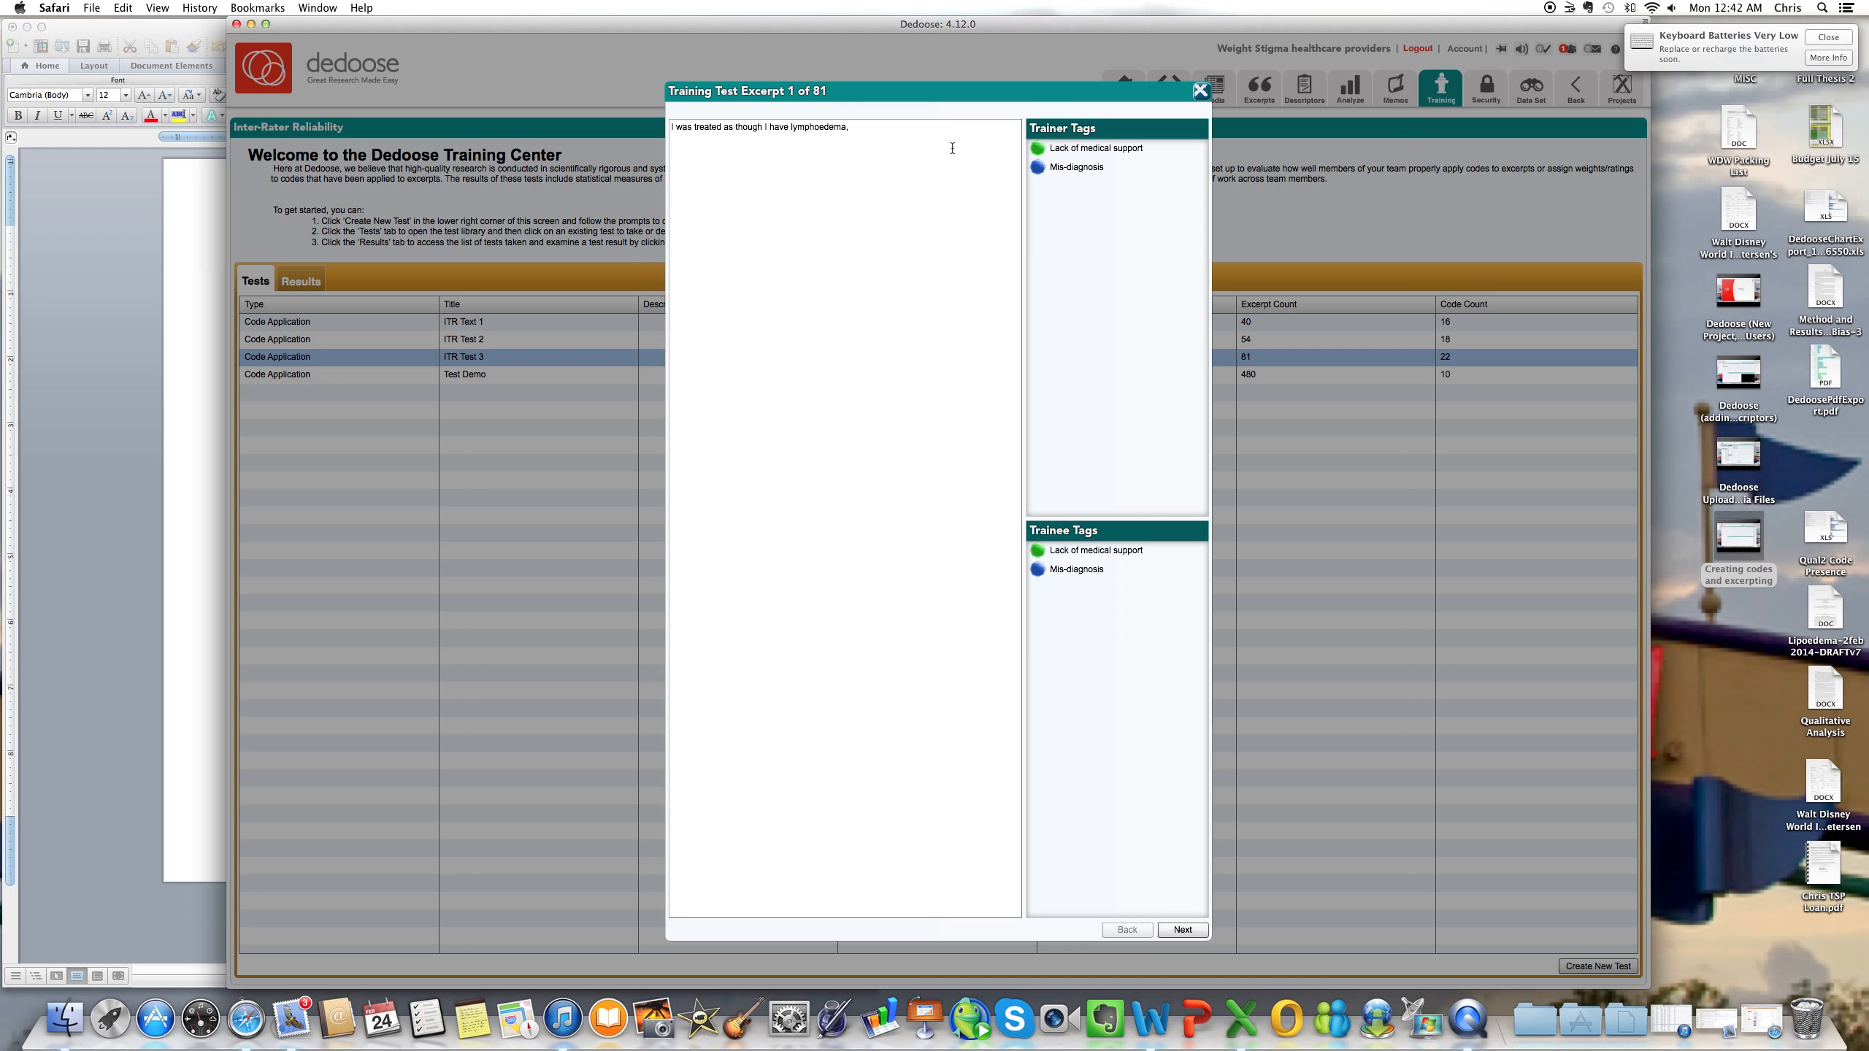
left_click(1197, 931)
left_click(1197, 931)
left_click(1198, 930)
left_click(1198, 930)
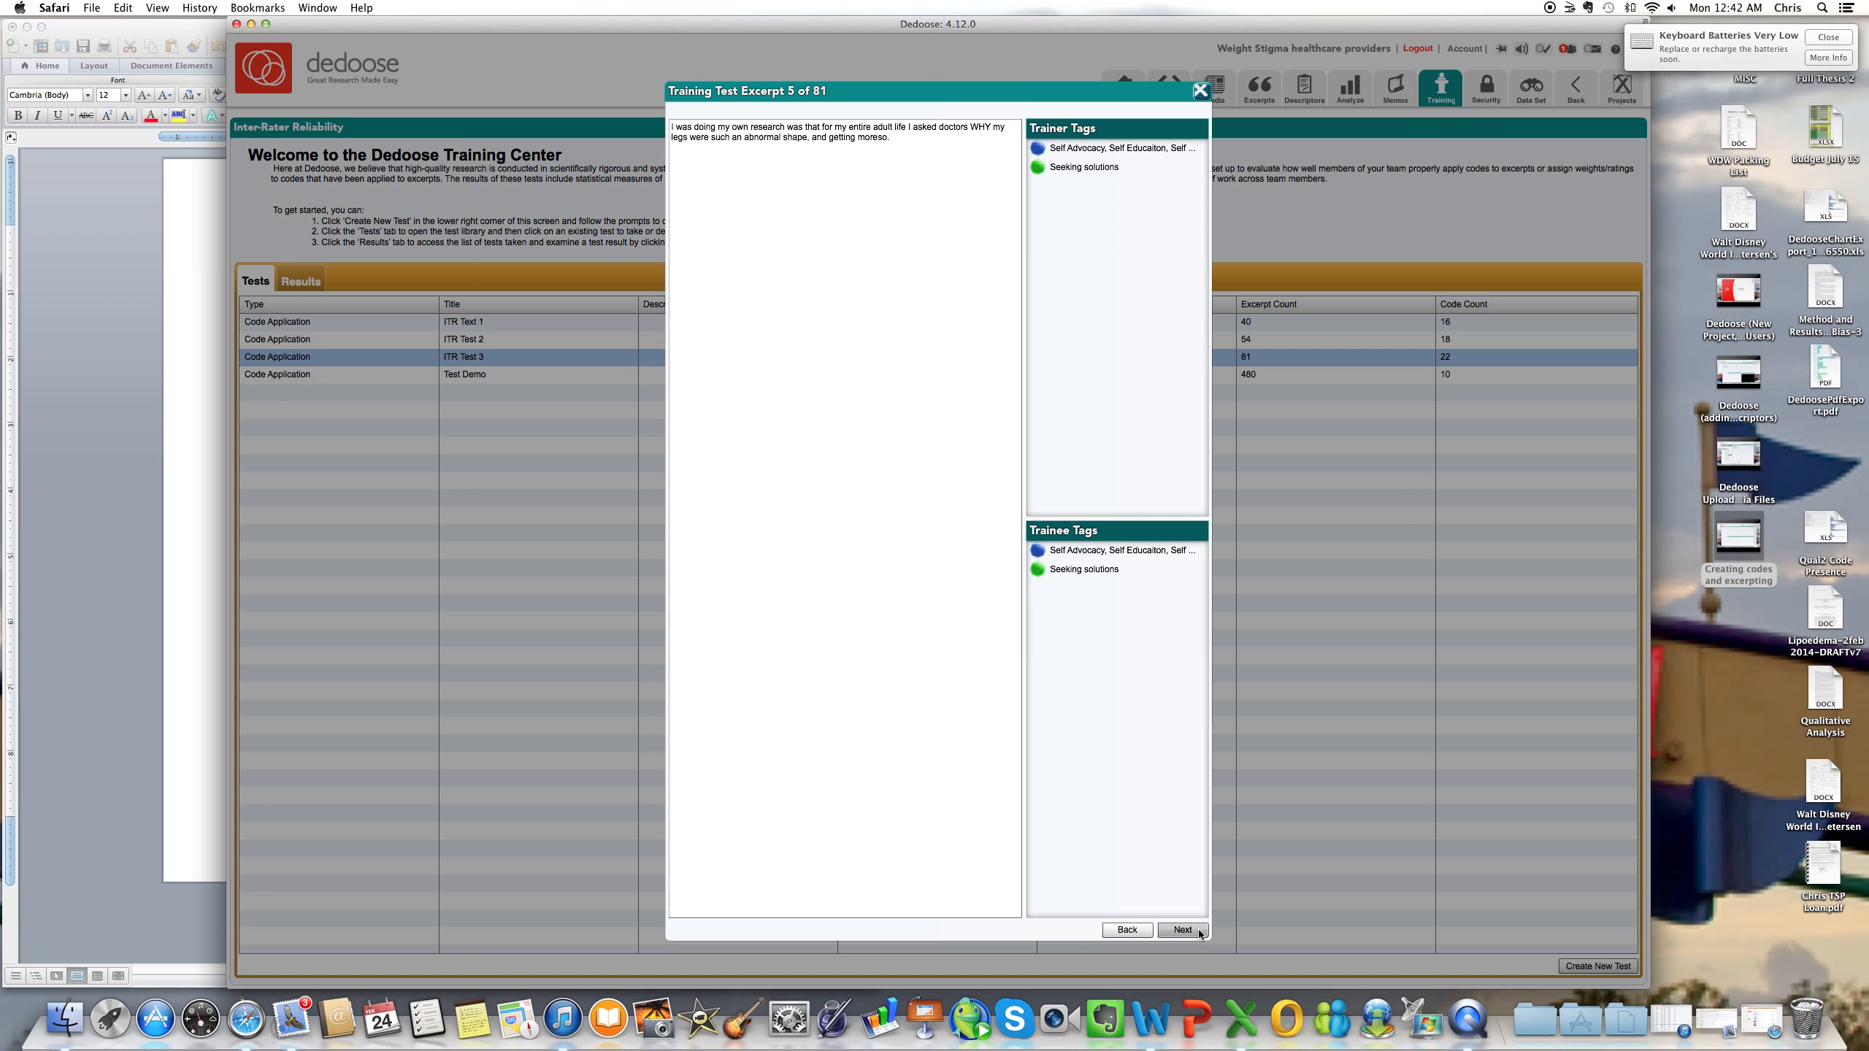
left_click(1197, 931)
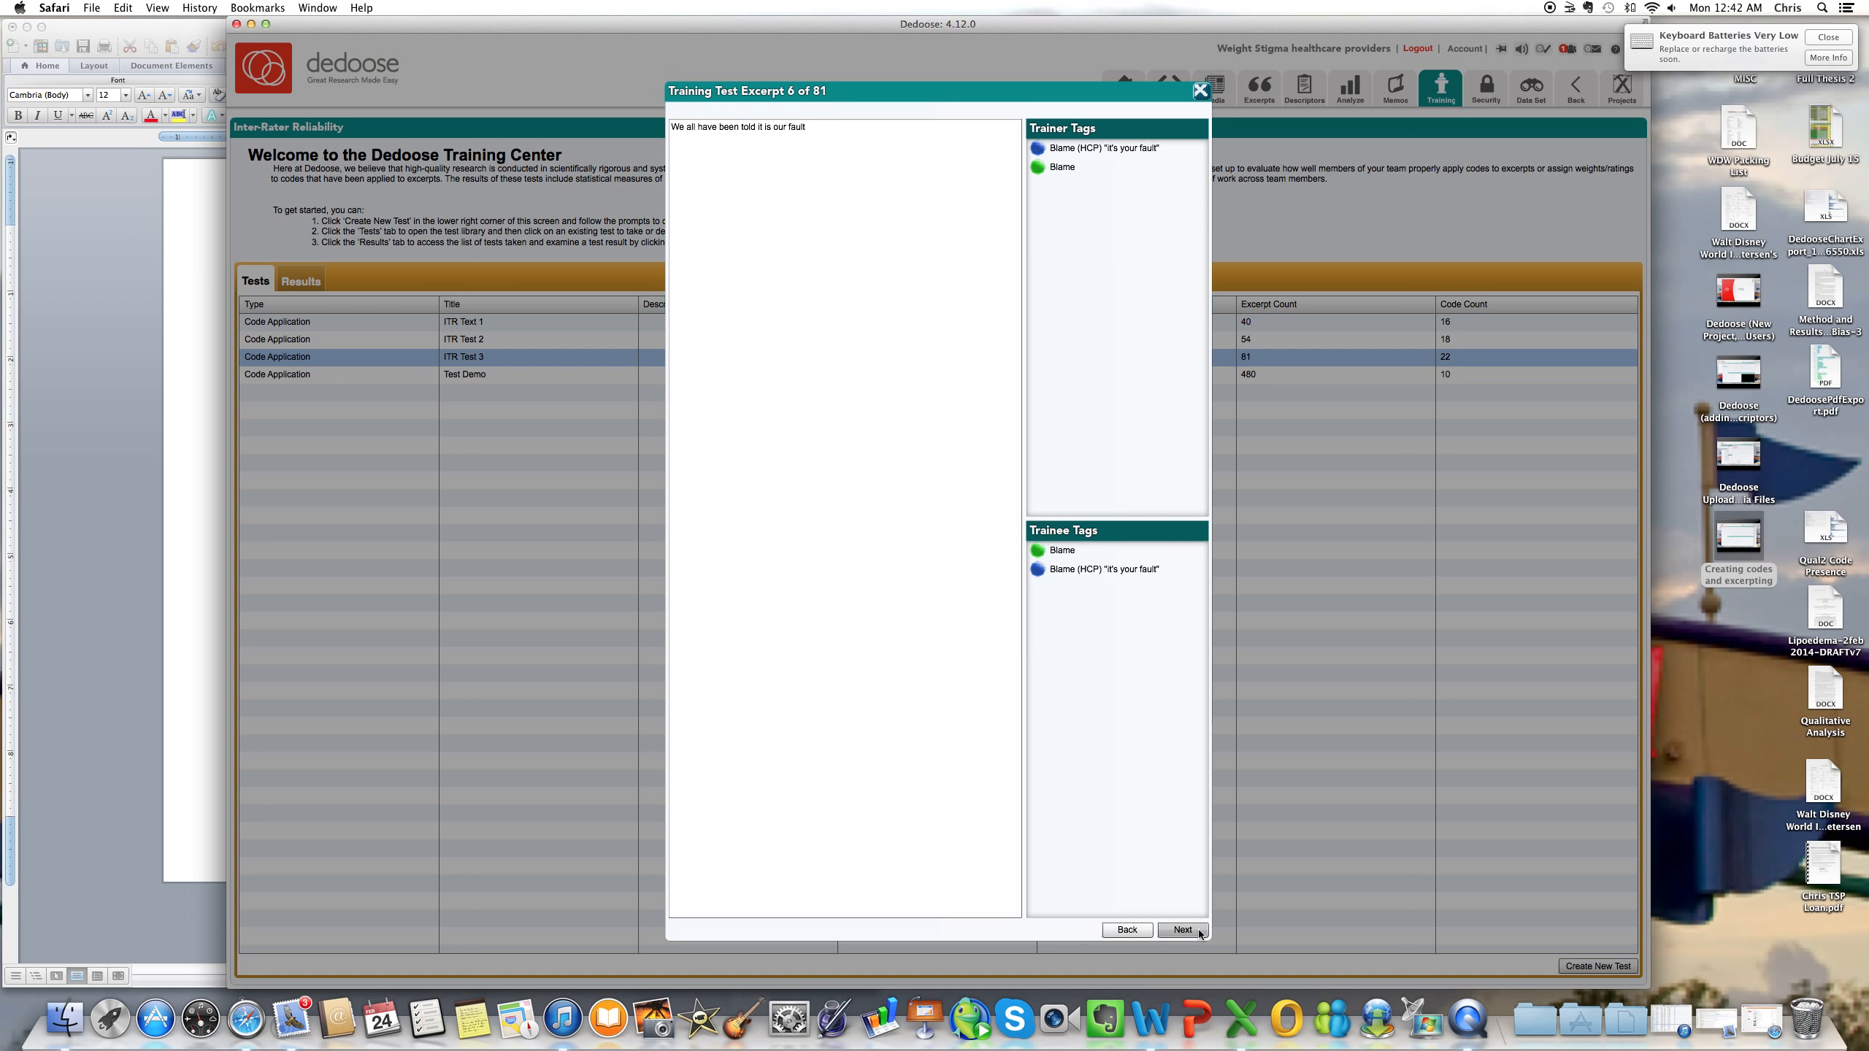
left_click(1198, 930)
left_click(1200, 933)
left_click(1200, 932)
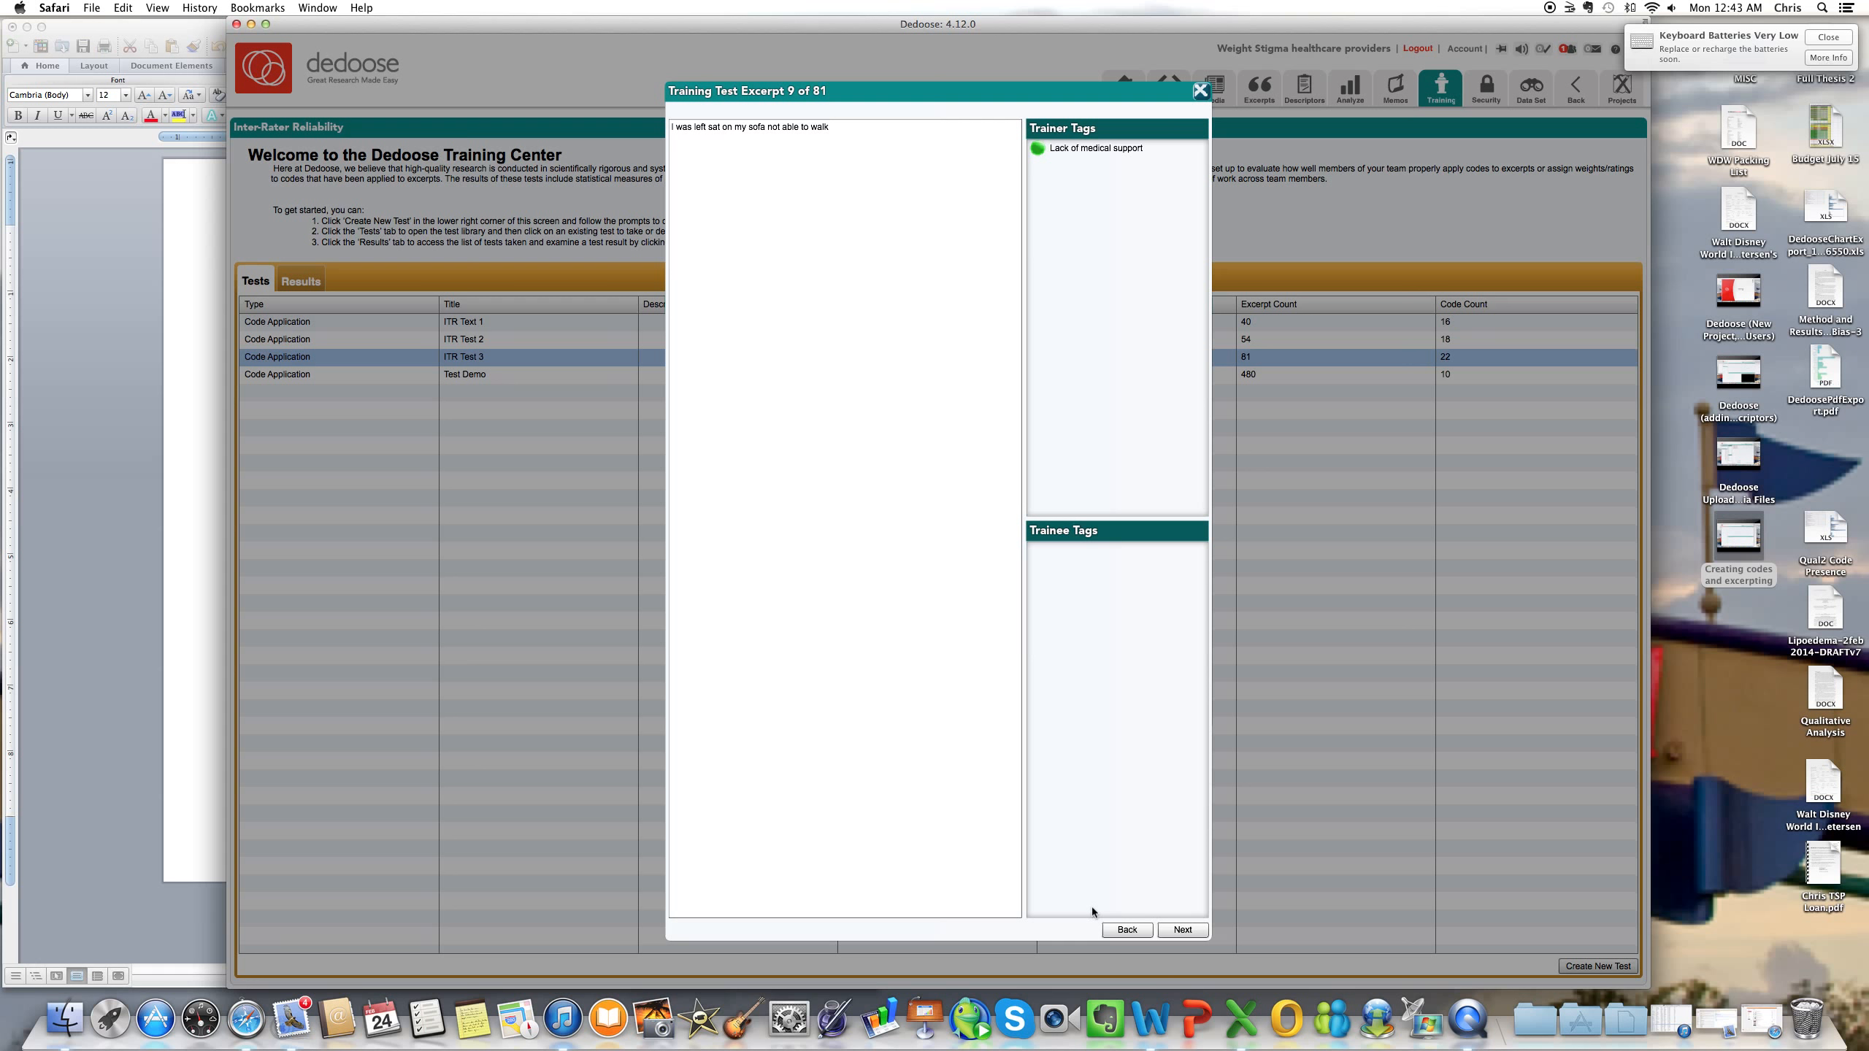
left_click(1201, 91)
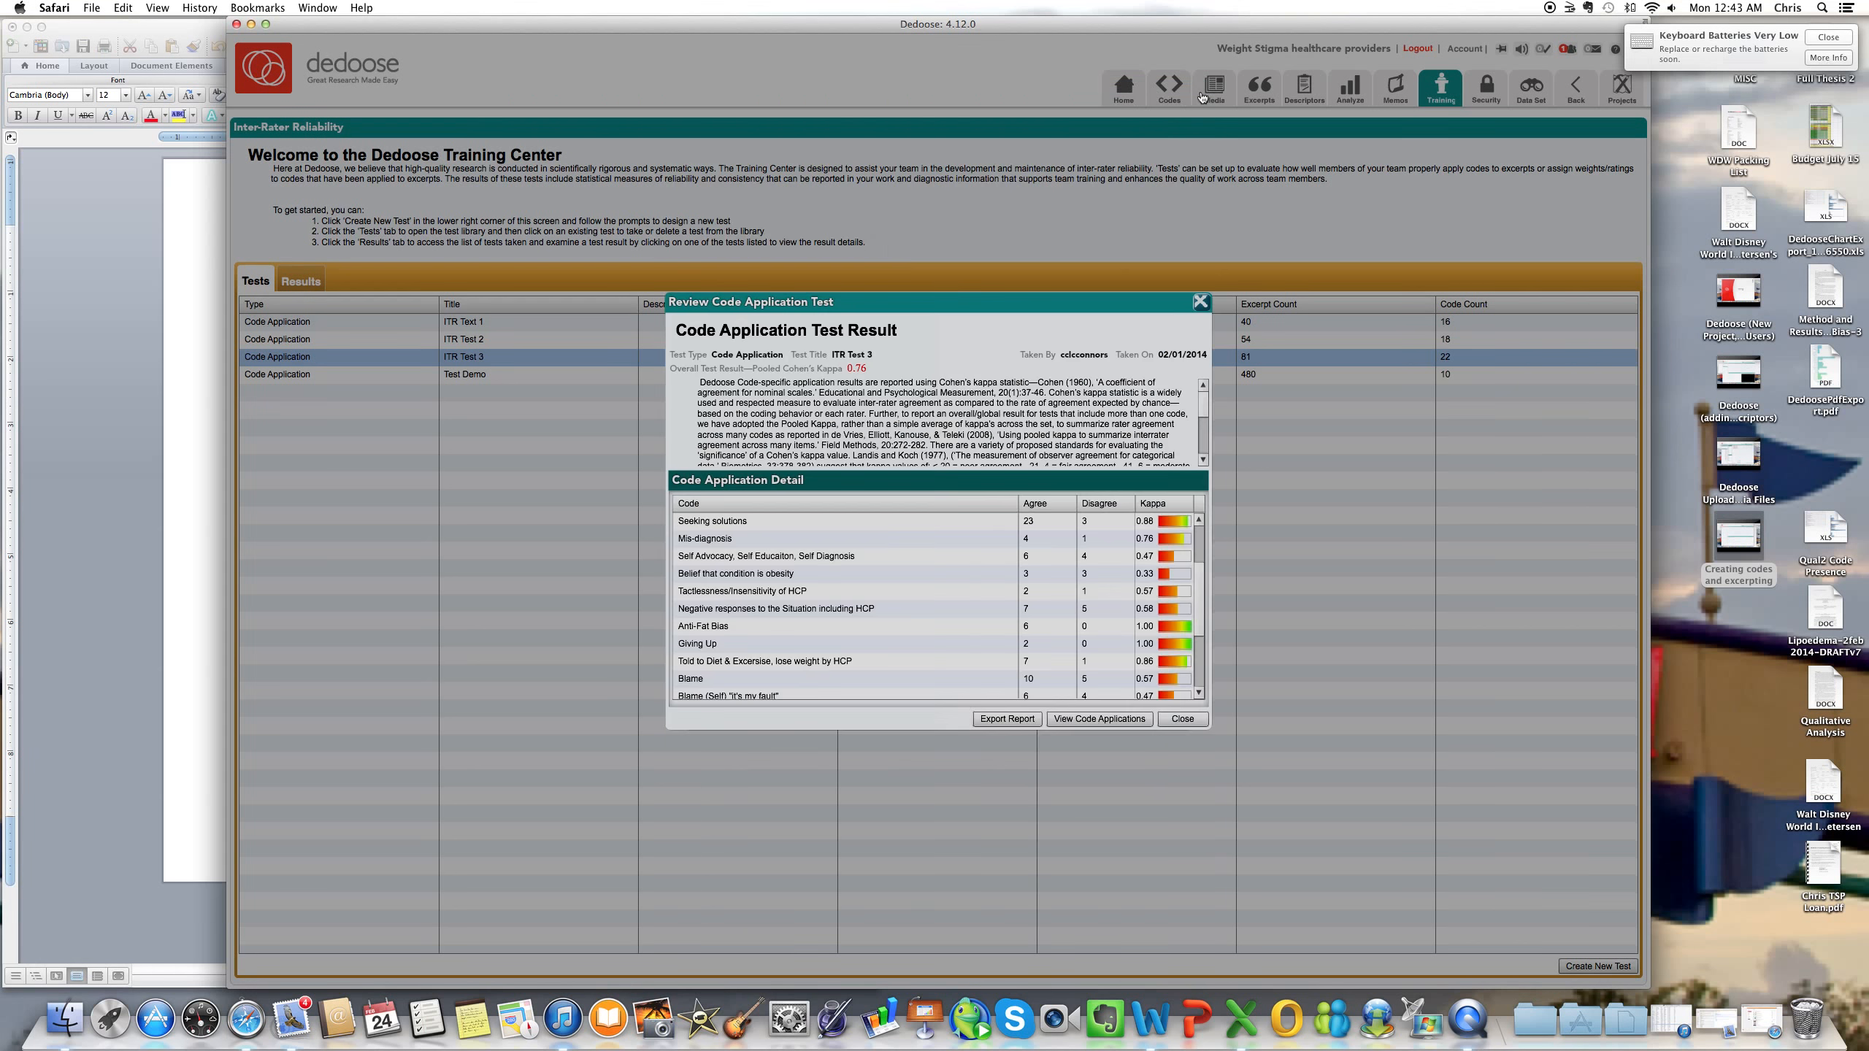